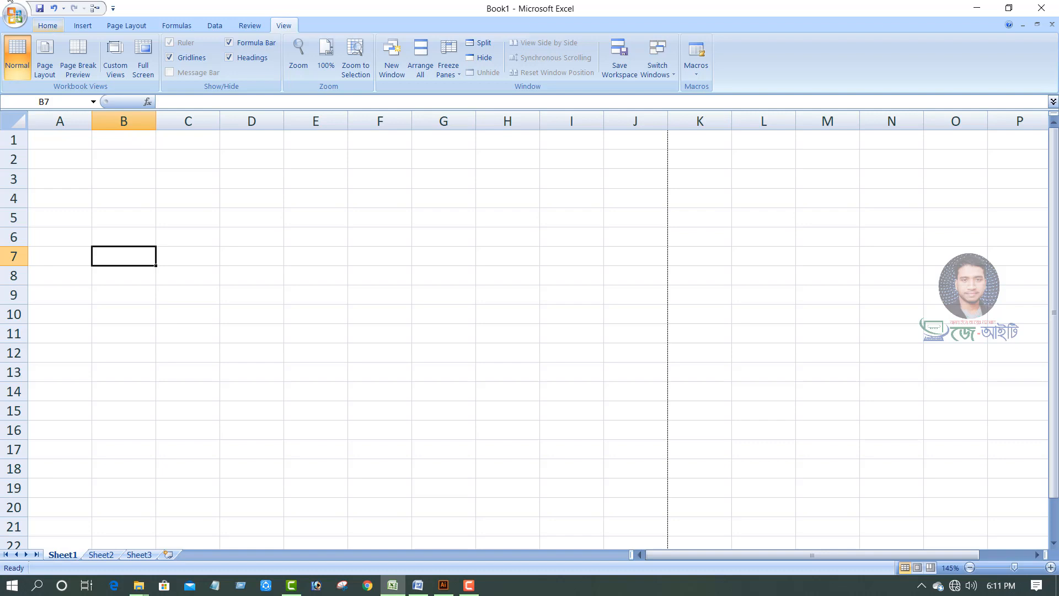
left_click(48, 27)
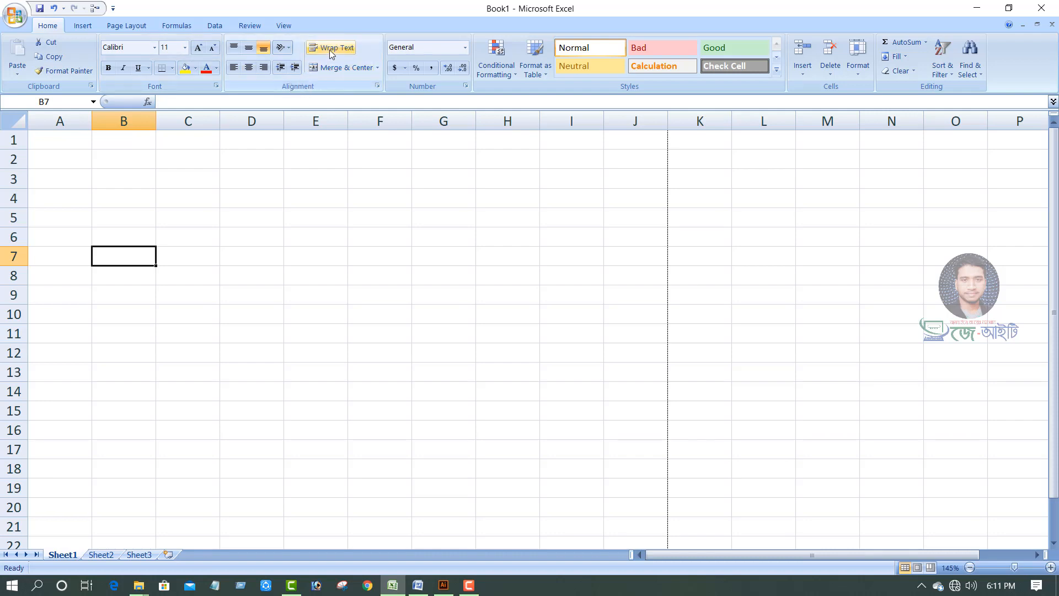
left_click(289, 50)
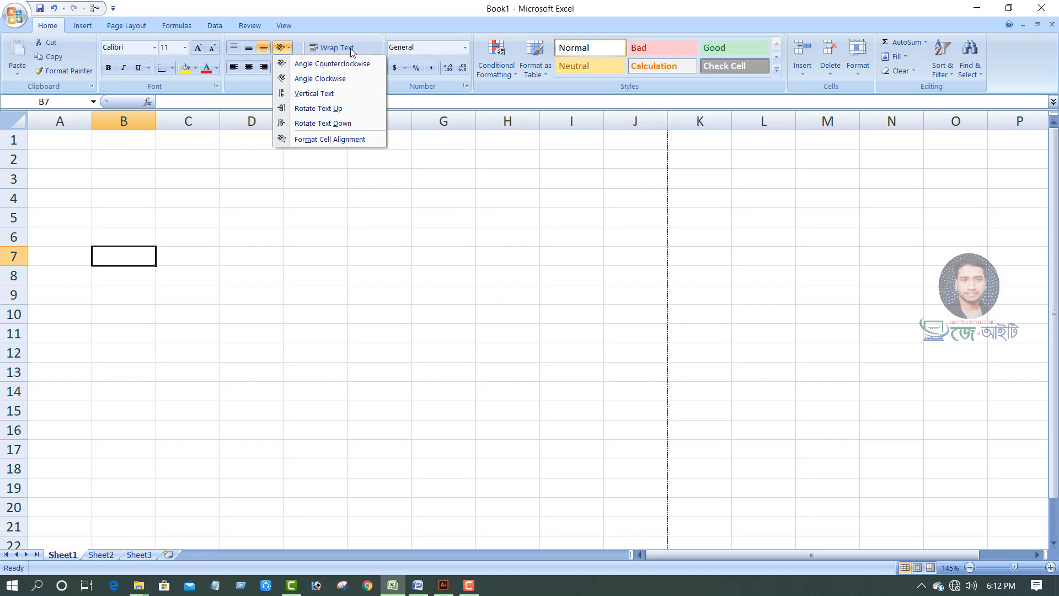
left_click(364, 50)
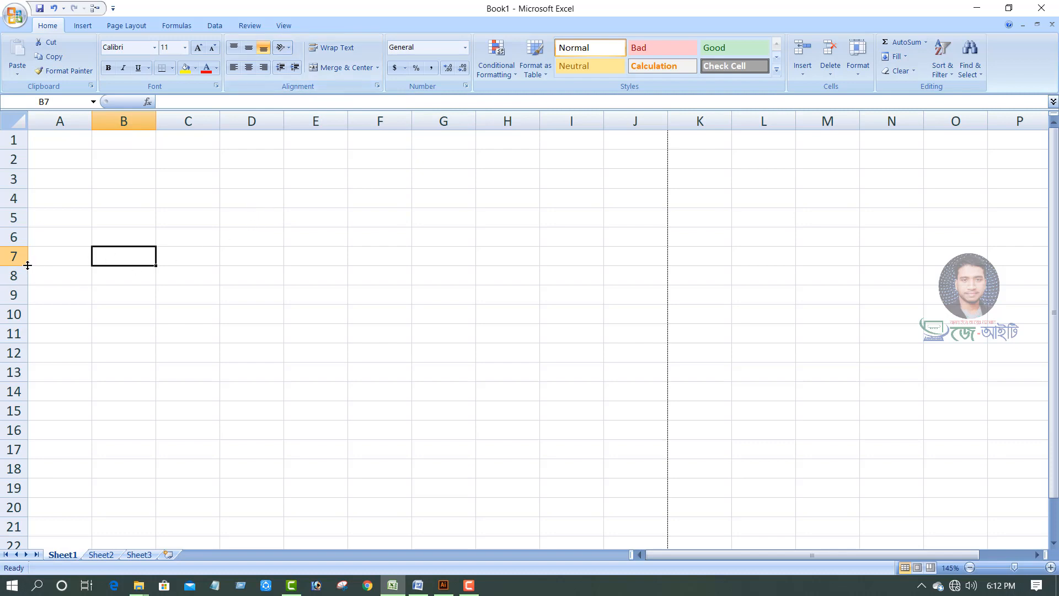
Increase the height of row 7 to about five times the standard height and enter "home" in cell B7
left_click_drag(22, 266, 22, 353)
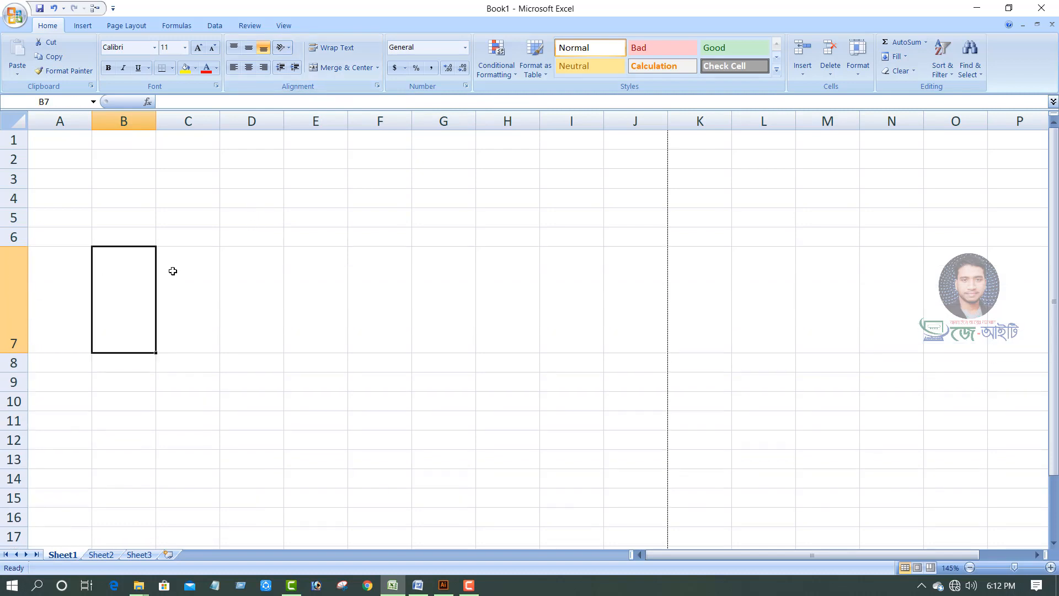
type("home")
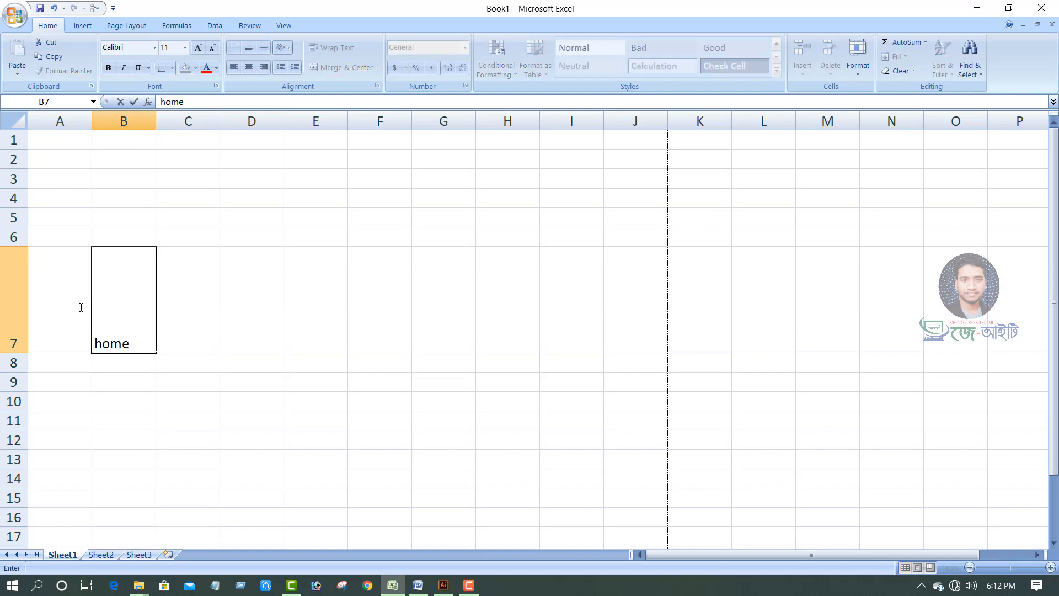
left_click(189, 439)
left_click(114, 337)
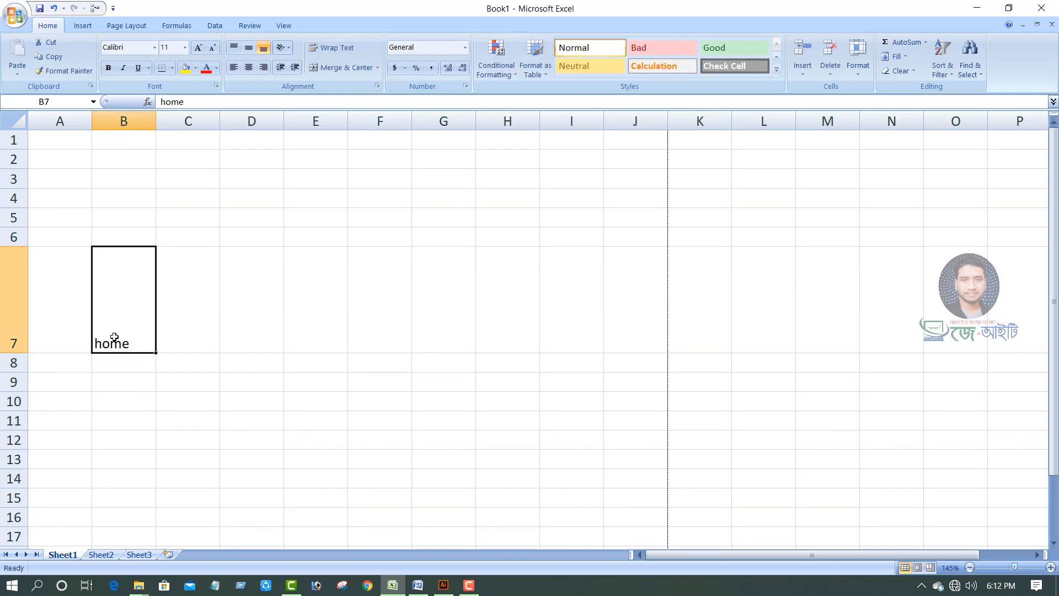
Centre the text in cell B7 vertically and horizontally, and apply the Angle Counterclockwise orientation
left_click(249, 49)
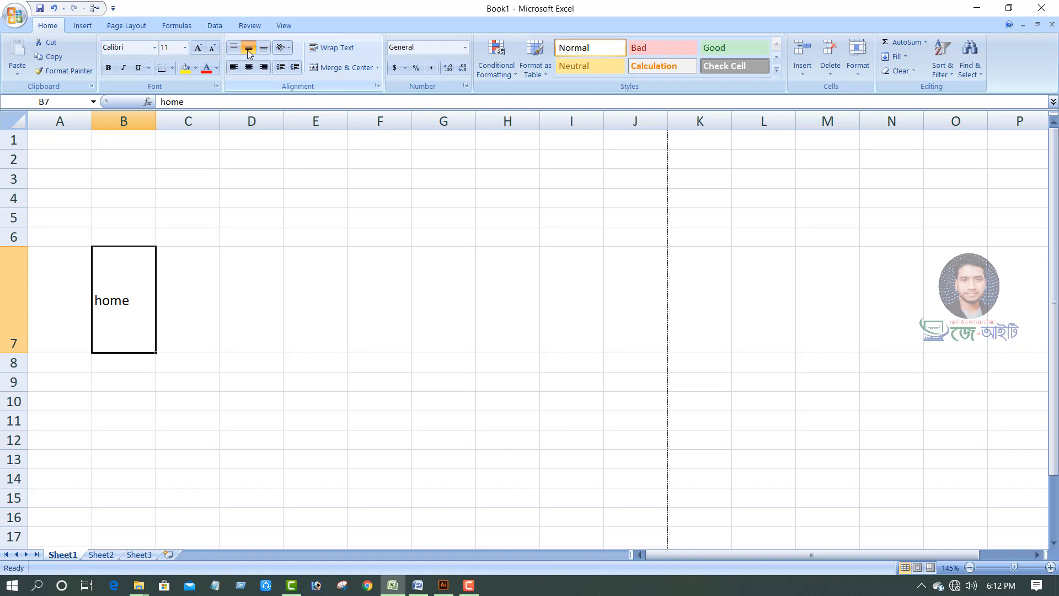
left_click(248, 67)
left_click(281, 51)
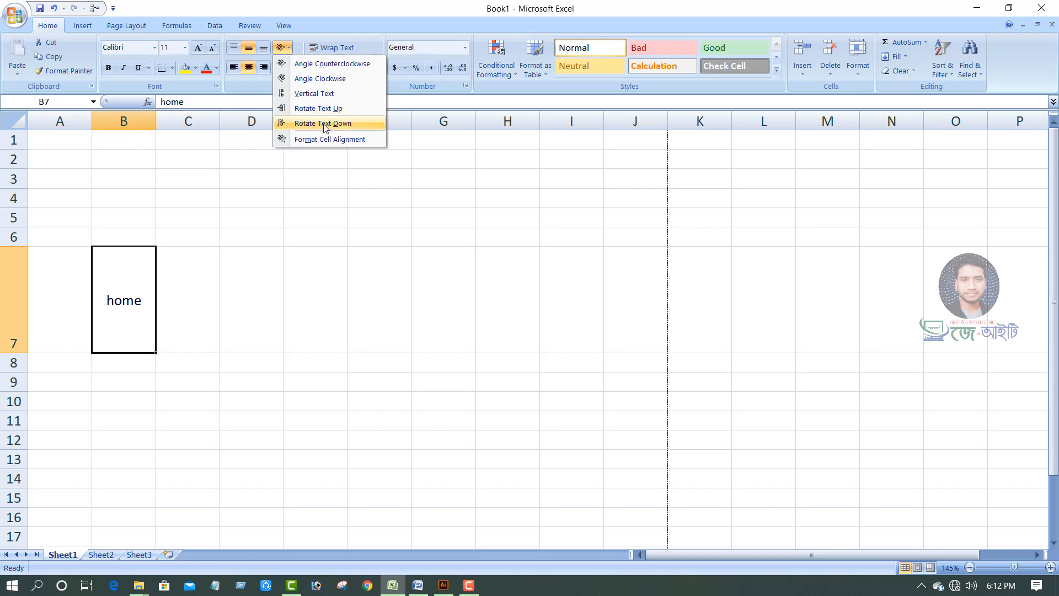
left_click(314, 64)
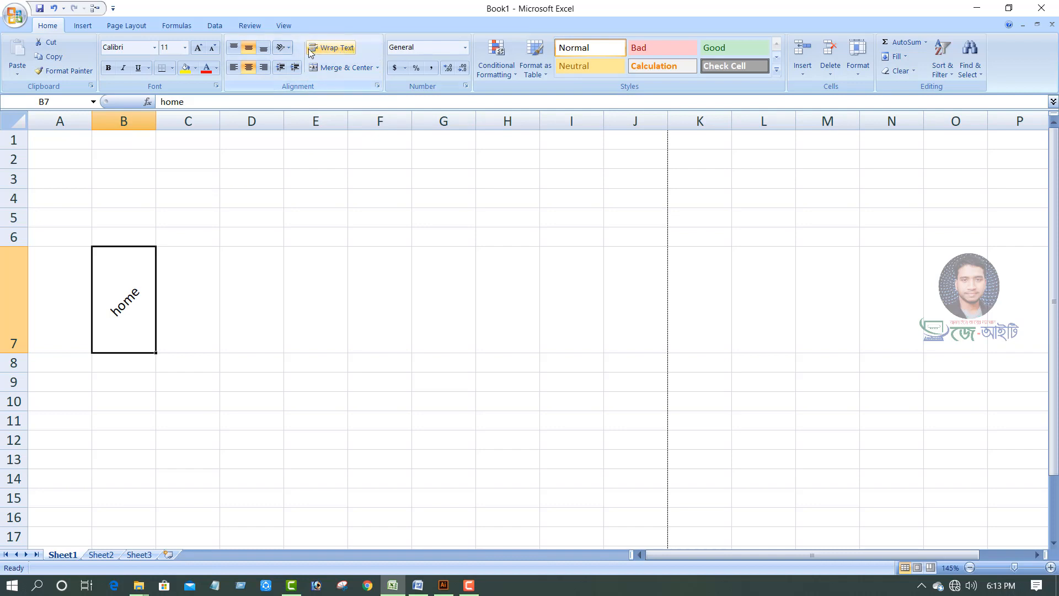
Change the text orientation of cell B7 to Rotate Text Down
left_click(285, 48)
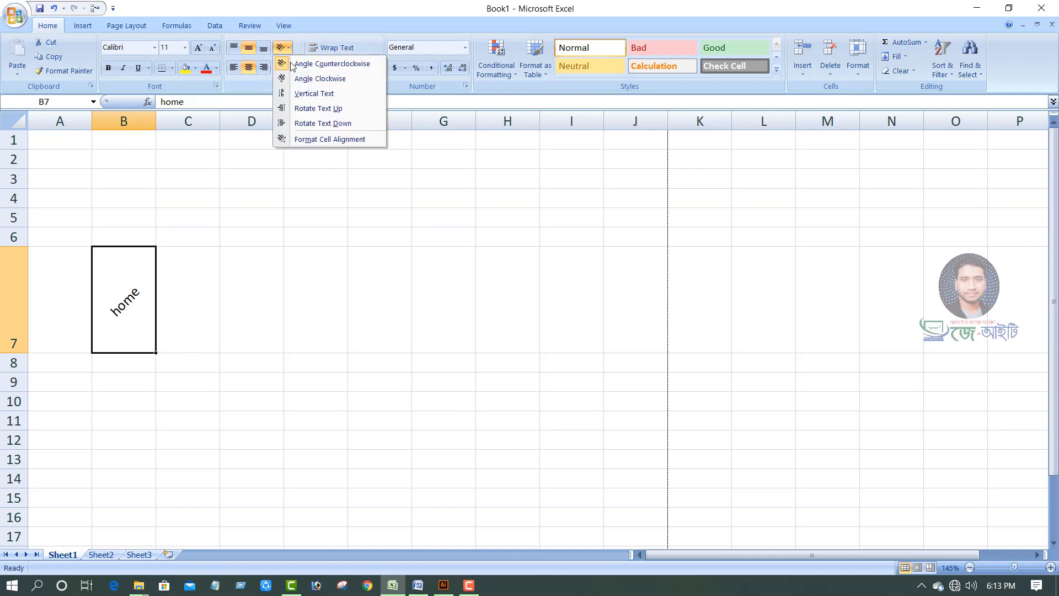
left_click(310, 125)
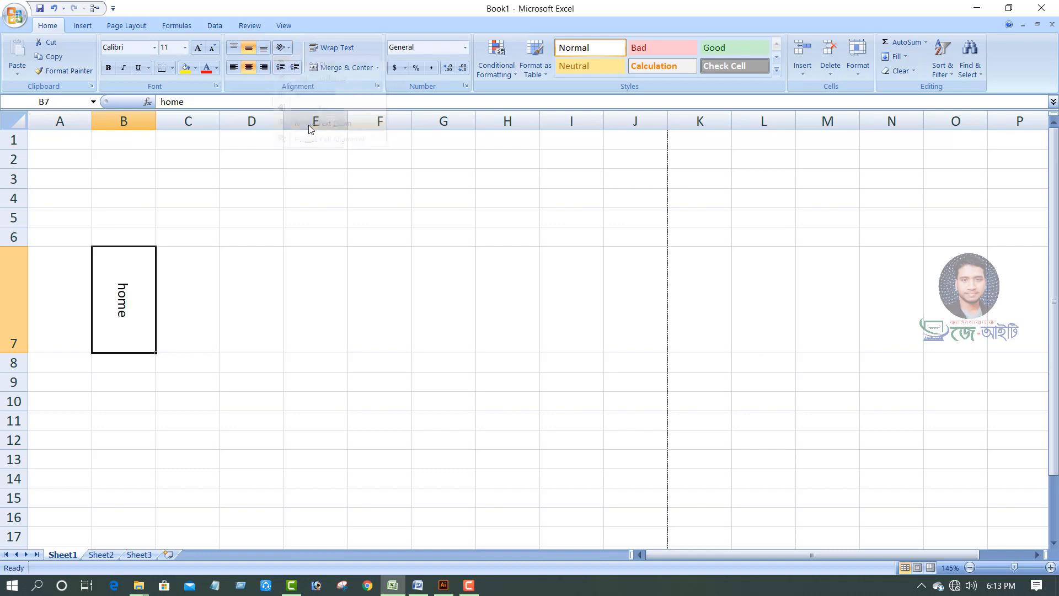
left_click(143, 393)
left_click(133, 324)
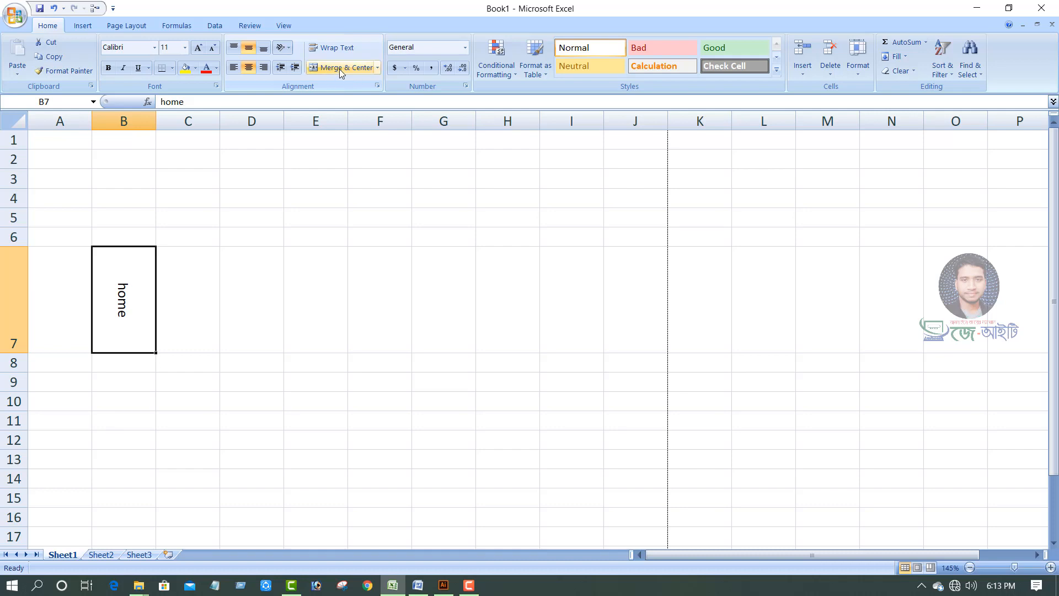
Enter the sentence "Bangladesh is our mother land" in cell B4
left_click(142, 198)
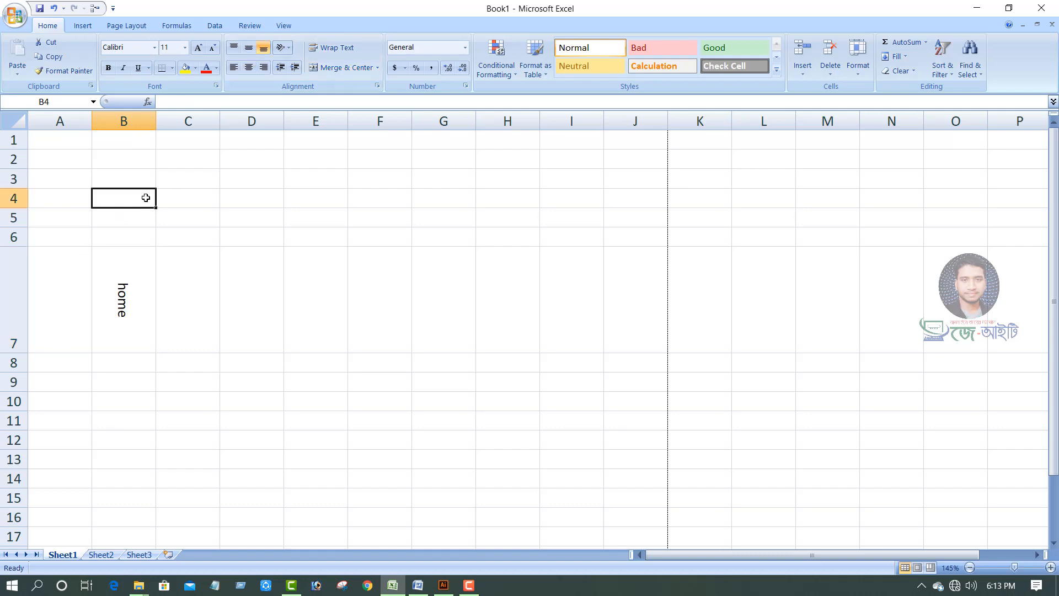
type("Bang")
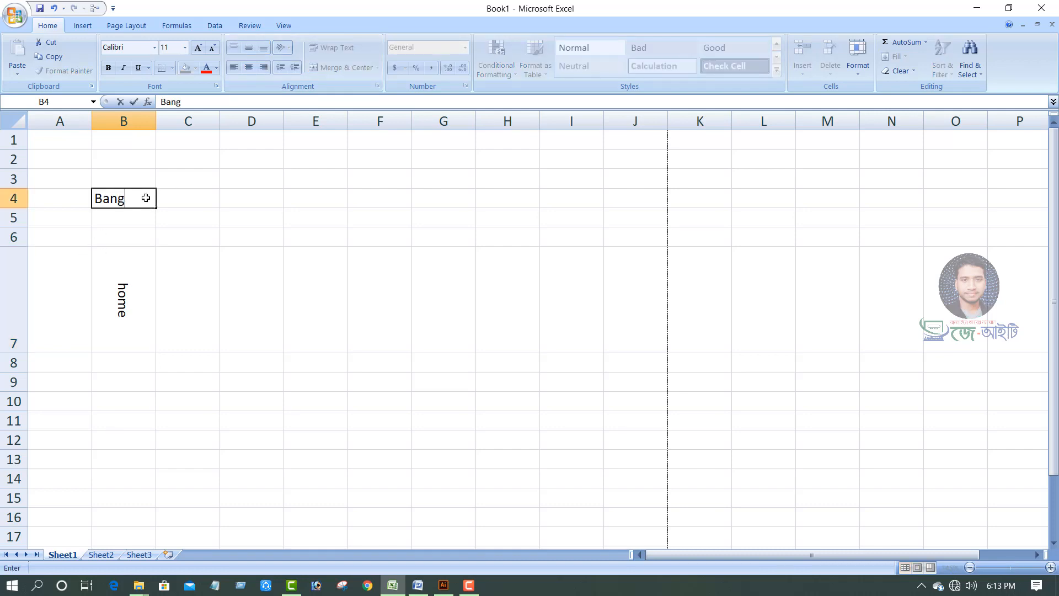
type("ladesh is our m")
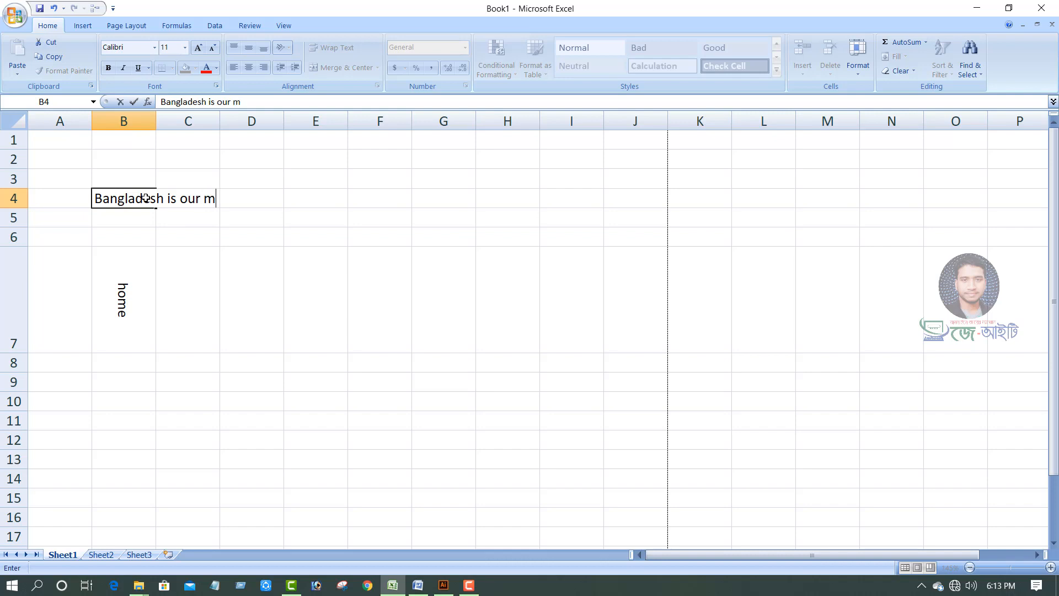
type("other land")
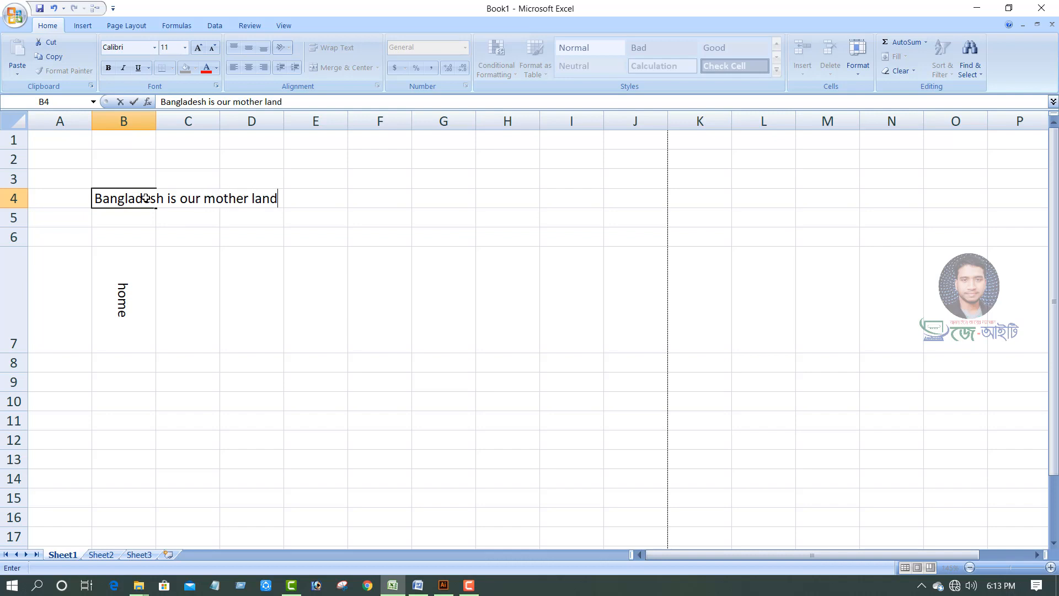
left_click(224, 242)
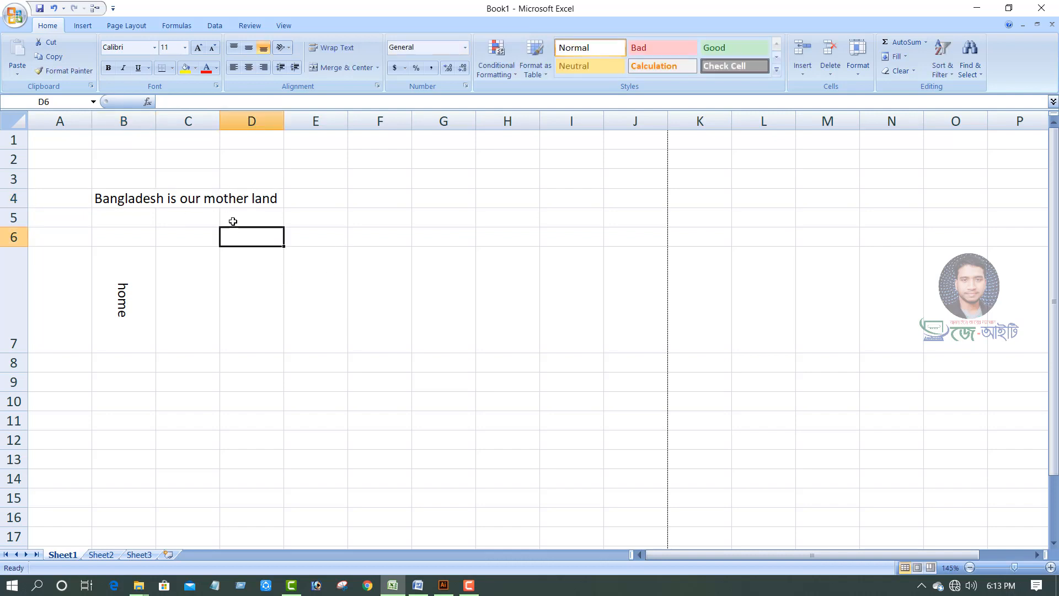
Clear the contents of cell B7 and shrink row 7 back to roughly the height of its neighbouring rows
left_click(110, 289)
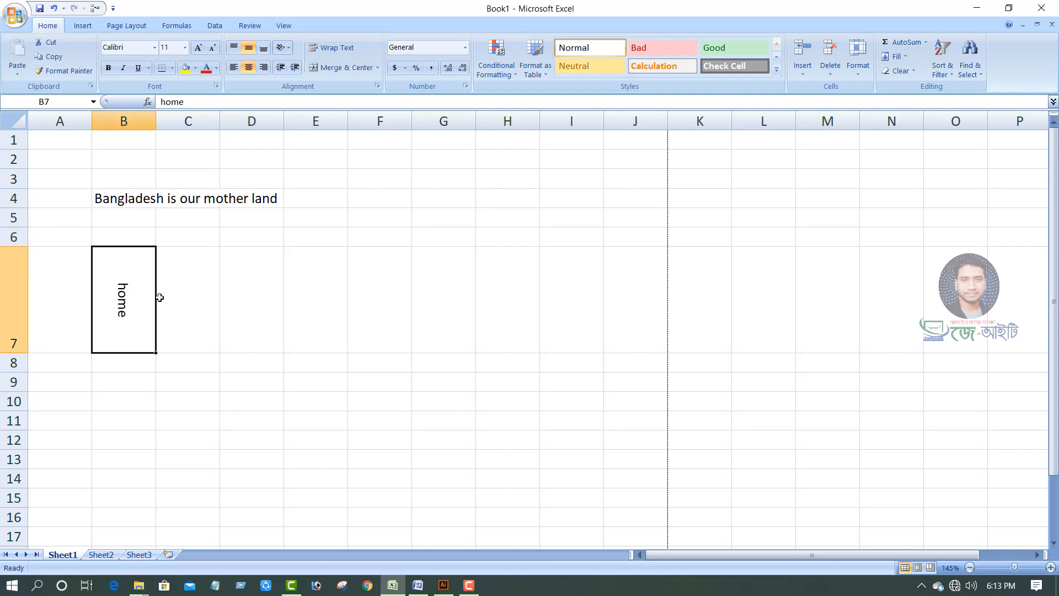
key("Delete")
left_click(126, 397)
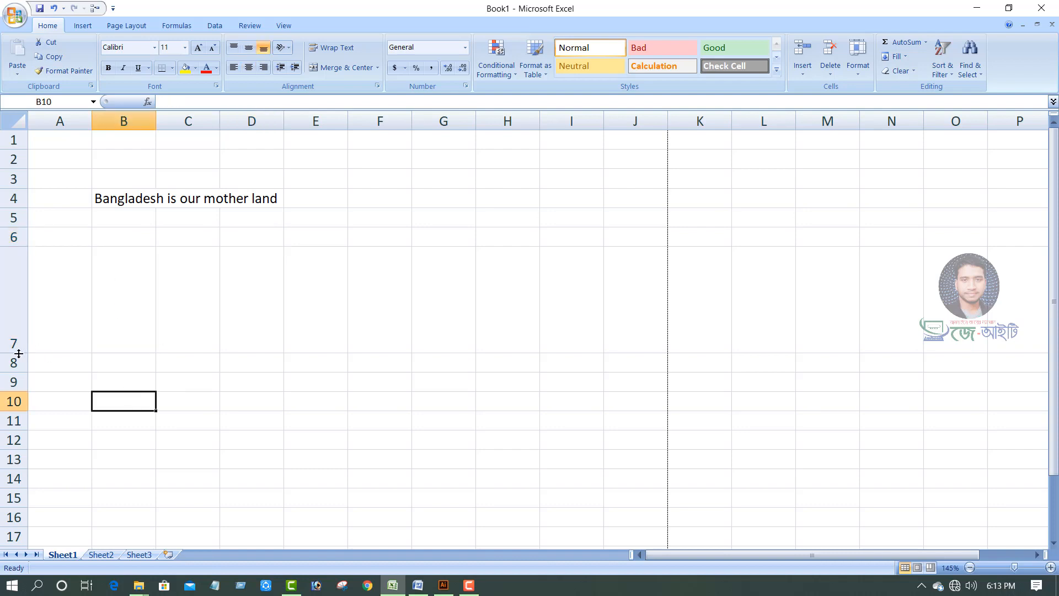
left_click_drag(20, 353, 33, 263)
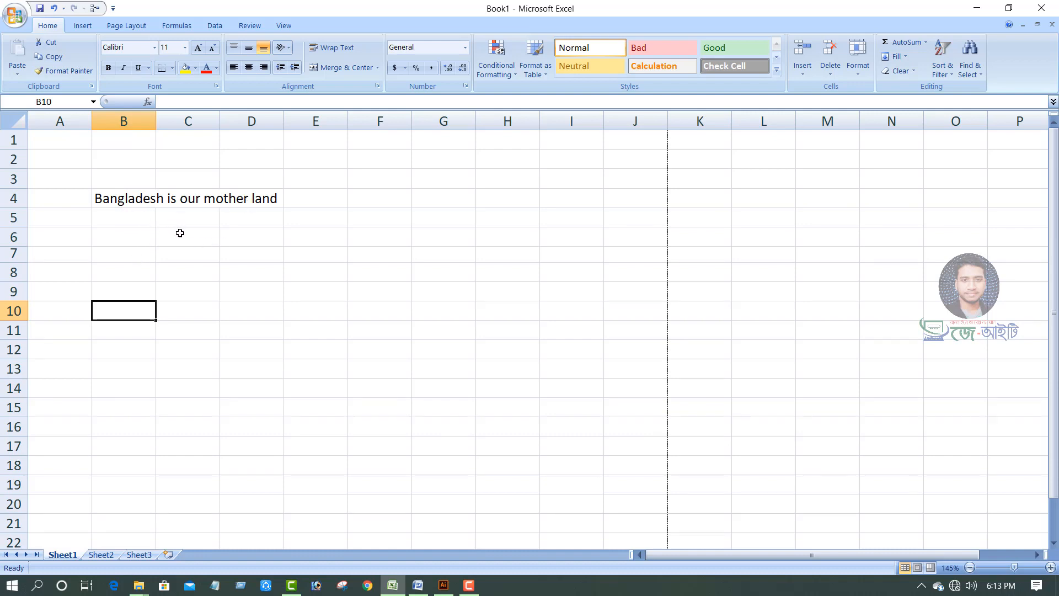
Wrap the text in cell B4 so the sentence fits within the column width
left_click(127, 199)
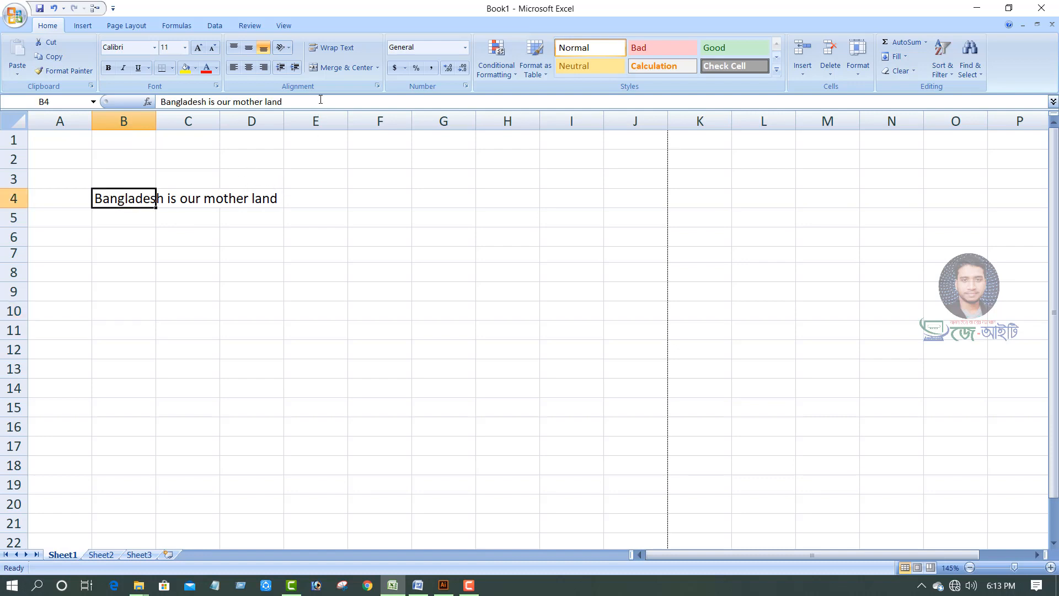
left_click(334, 53)
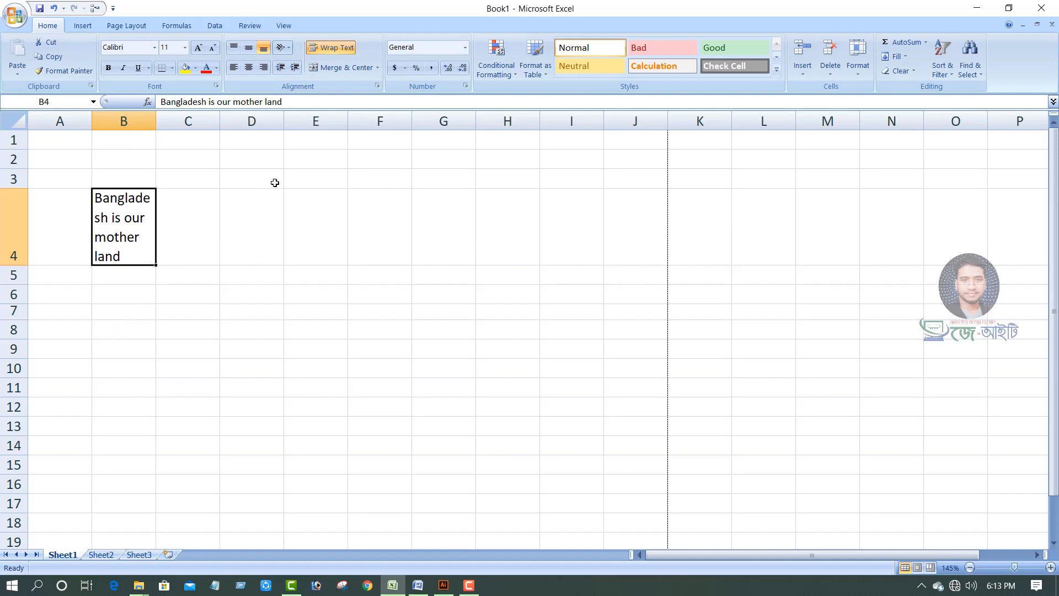
left_click(166, 291)
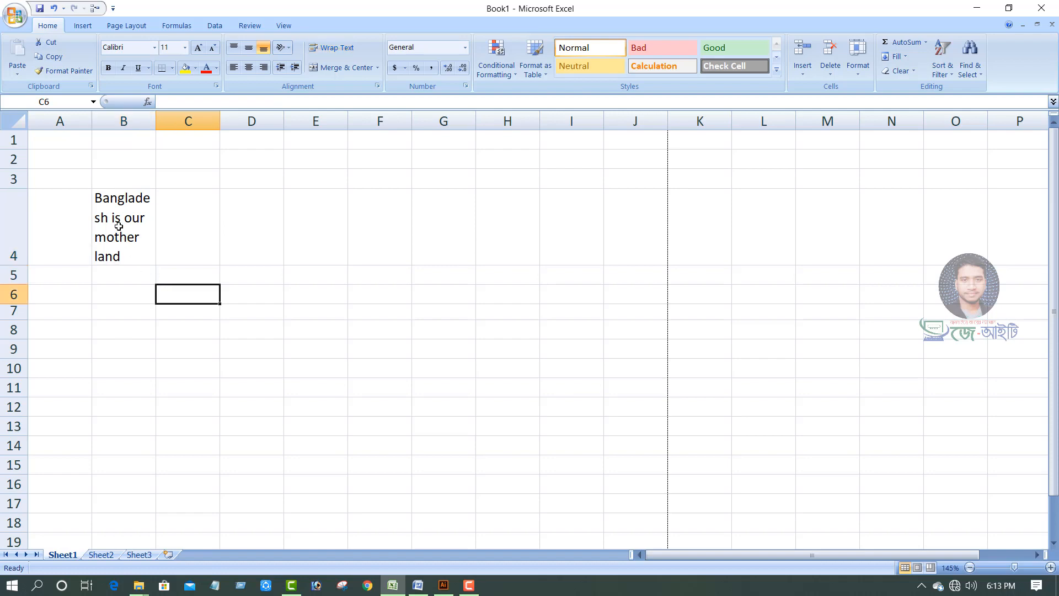
Merge and centre cells B4:D4 and align their content vertically to the middle
left_click_drag(118, 226, 273, 221)
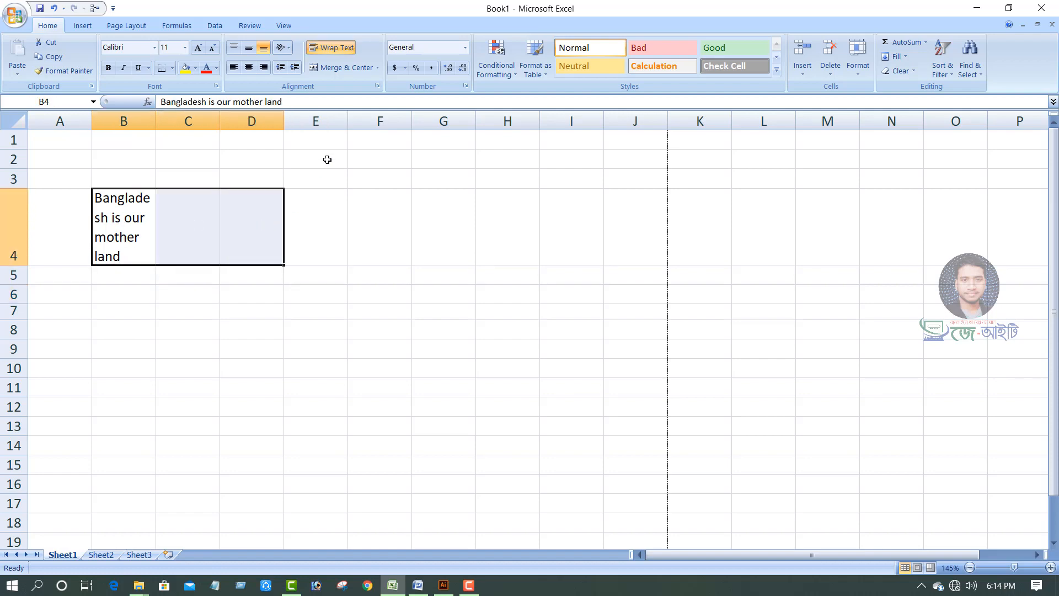
left_click(336, 71)
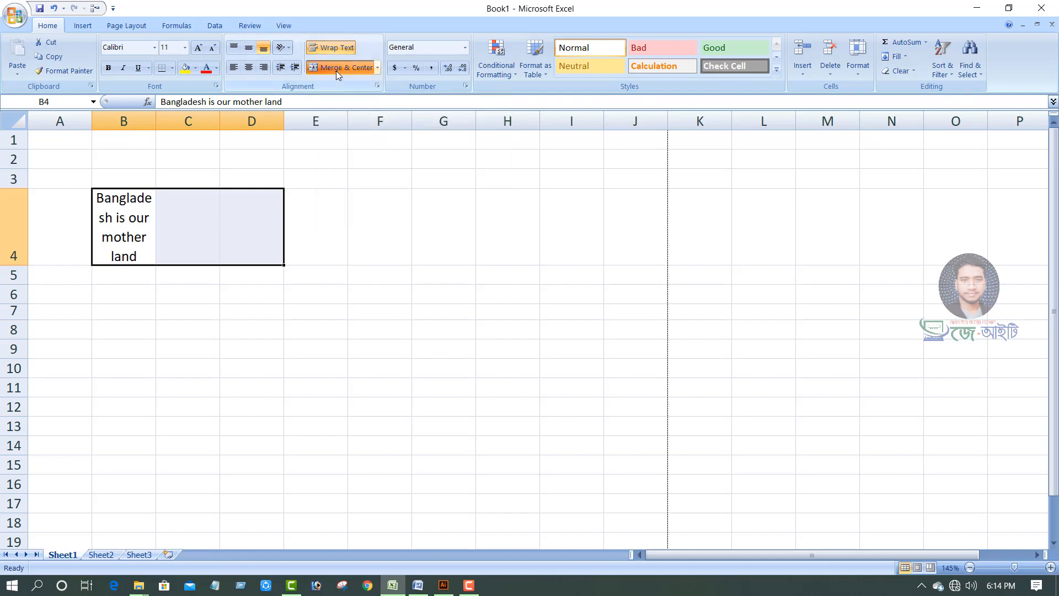
left_click(249, 50)
Reduce the height of row 4 to fit a single line of text
left_click_drag(19, 266, 20, 204)
left_click(132, 334)
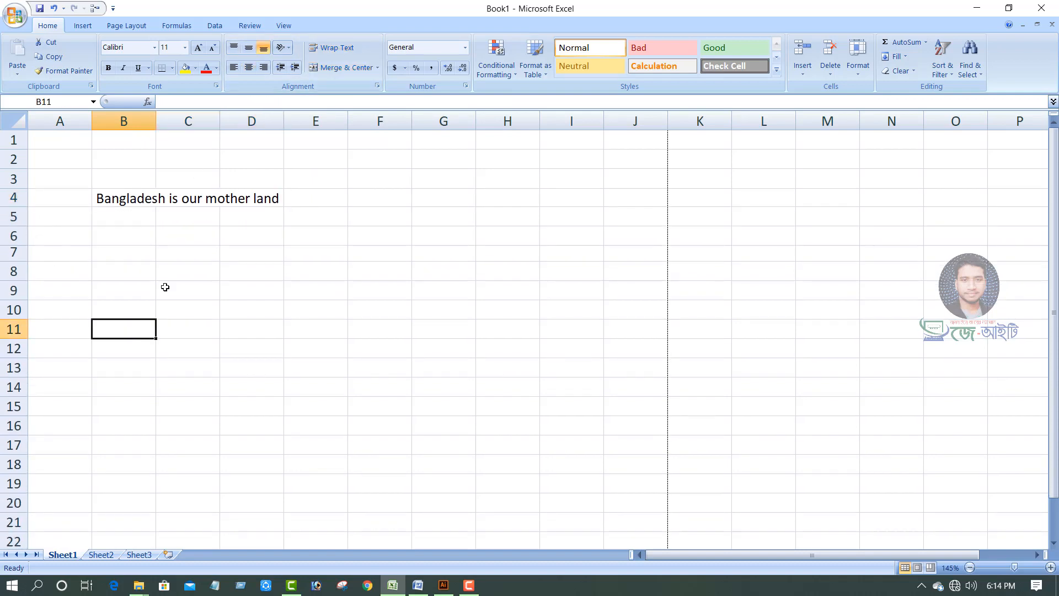
left_click(160, 198)
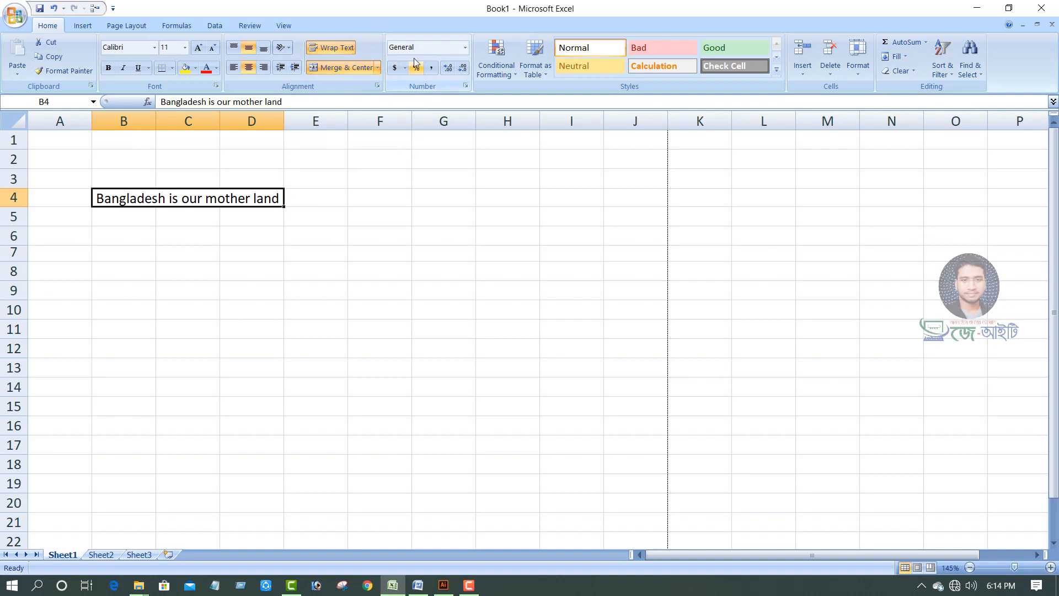
Enter 15 in cell F6 and view the number formats available for it without applying one
left_click(357, 230)
type("15")
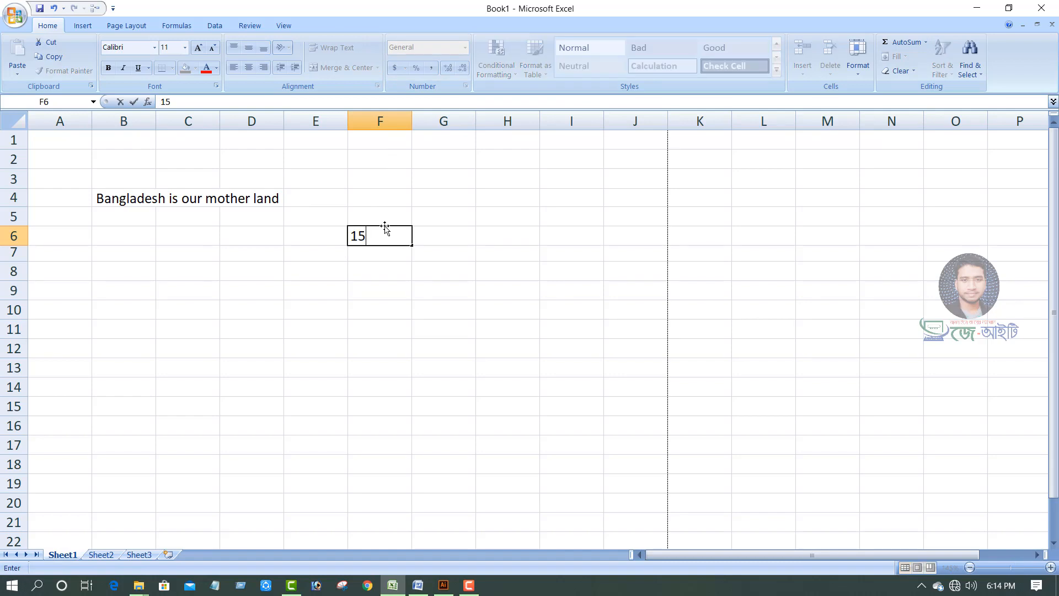
left_click(416, 307)
left_click(395, 232)
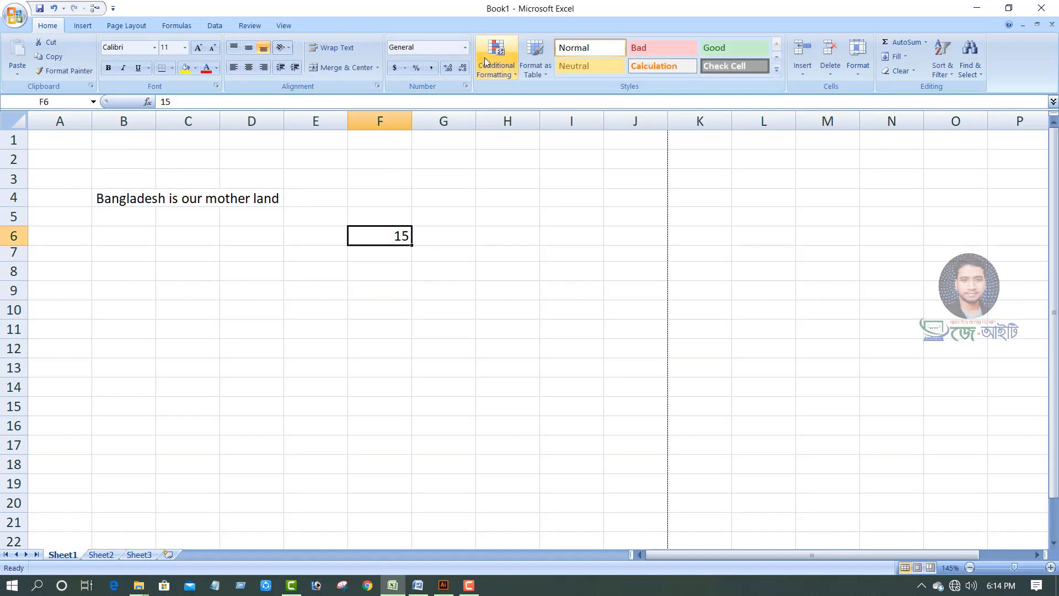
left_click(465, 48)
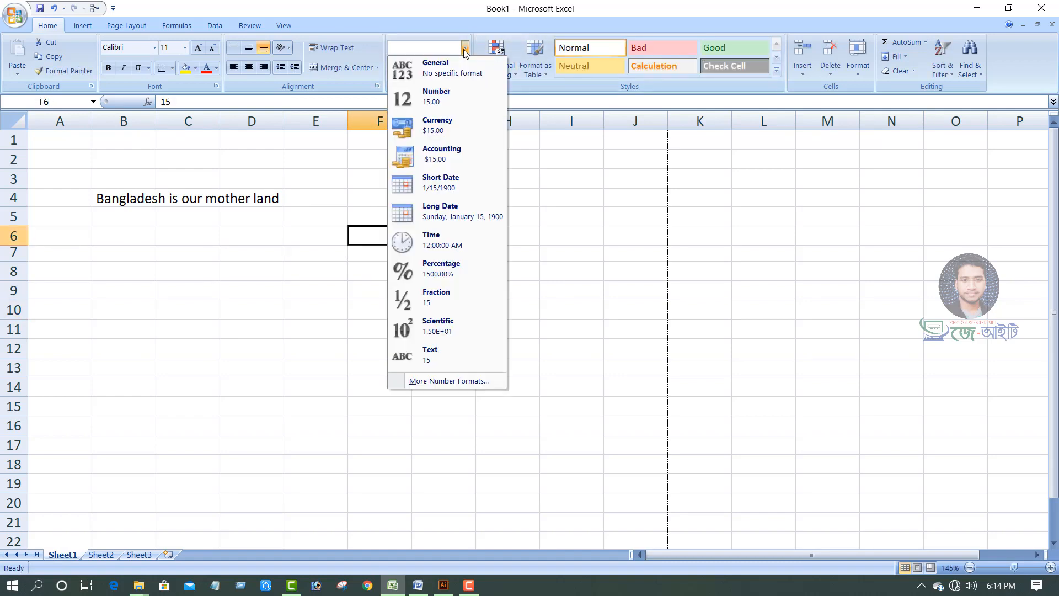
left_click(359, 234)
Edit cell F6 by inserting 012 before the existing digits, making the entry 01215
double_click(398, 232)
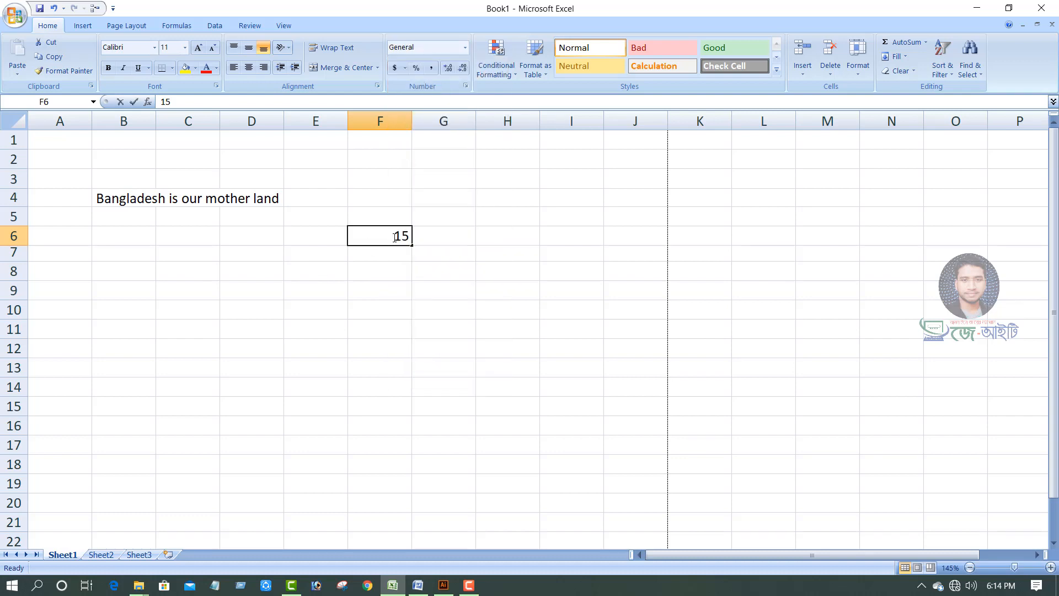
type("01")
type("2")
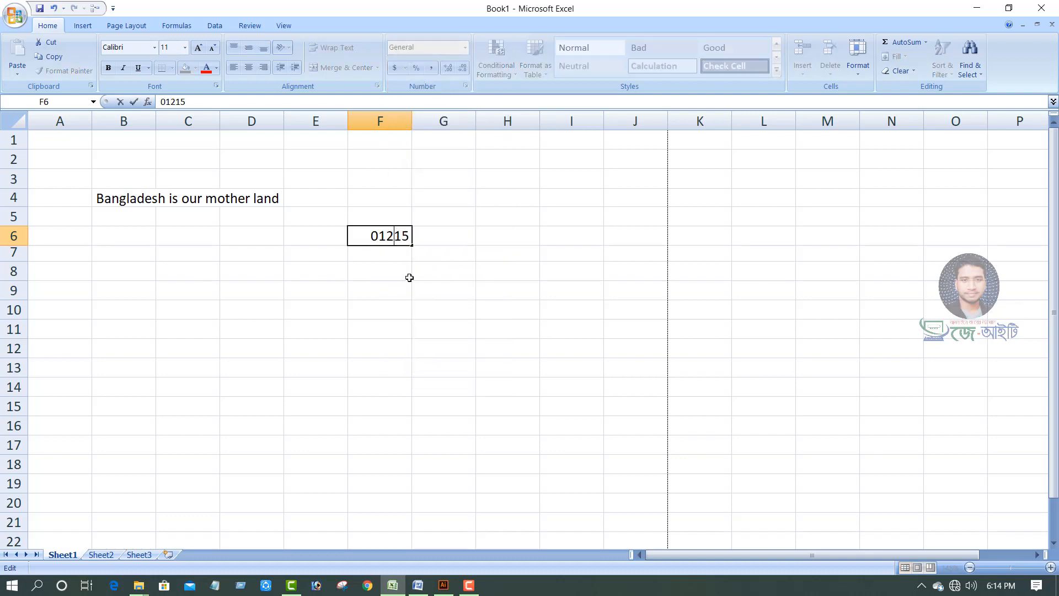
left_click(373, 394)
left_click(380, 233)
left_click(402, 351)
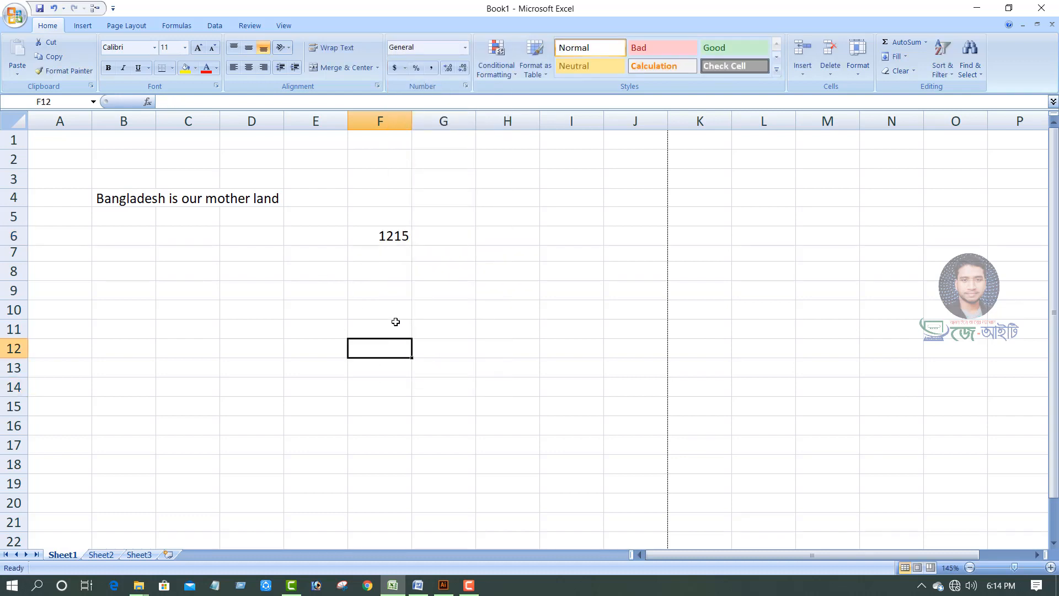
Format cell F6 as Text and insert a leading 0 so the entry reads 01215
left_click(383, 240)
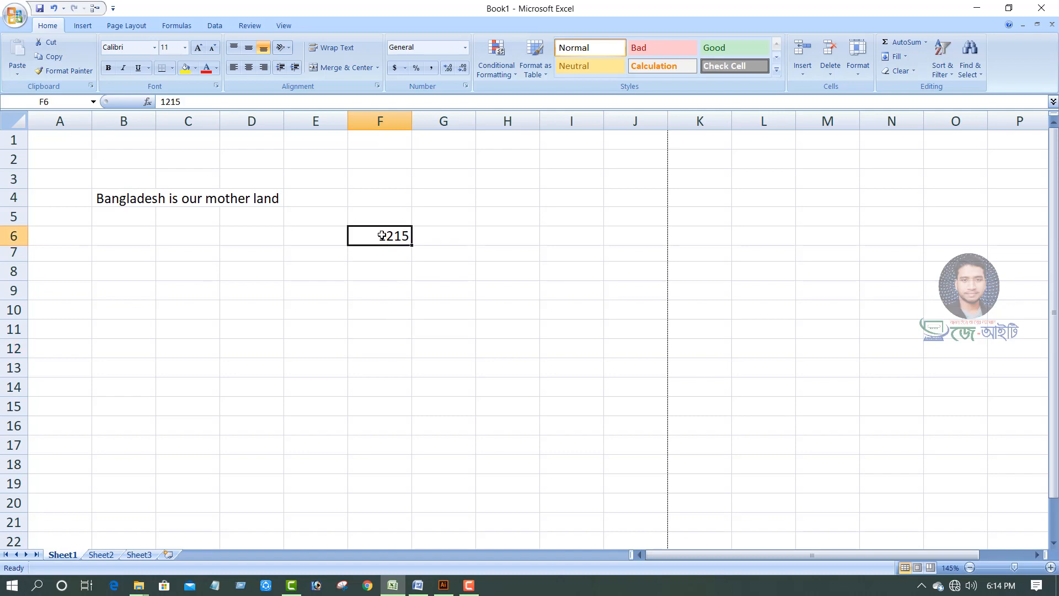
left_click(465, 50)
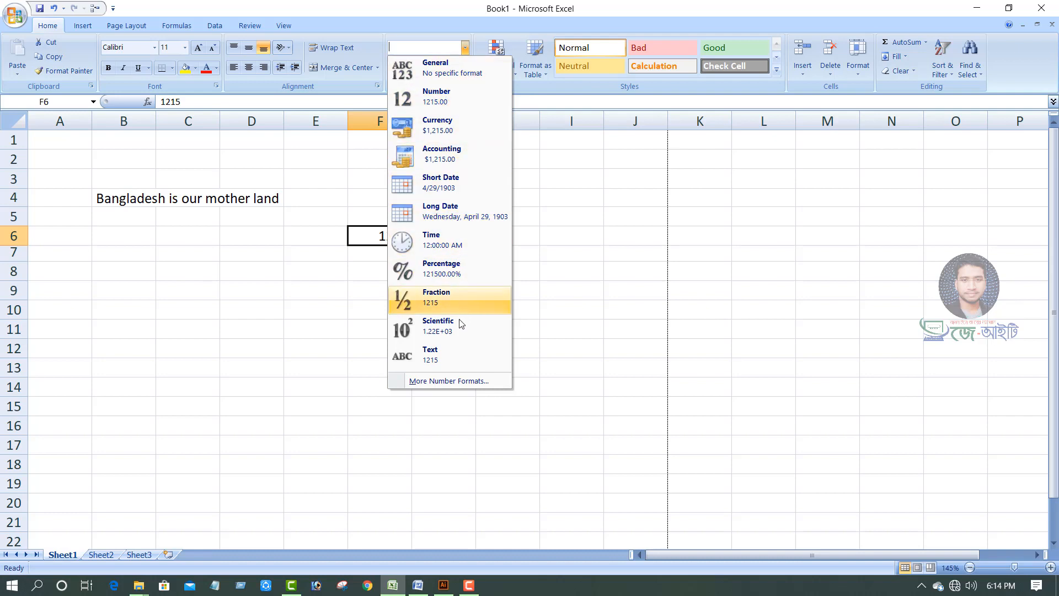
left_click(448, 353)
double_click(353, 236)
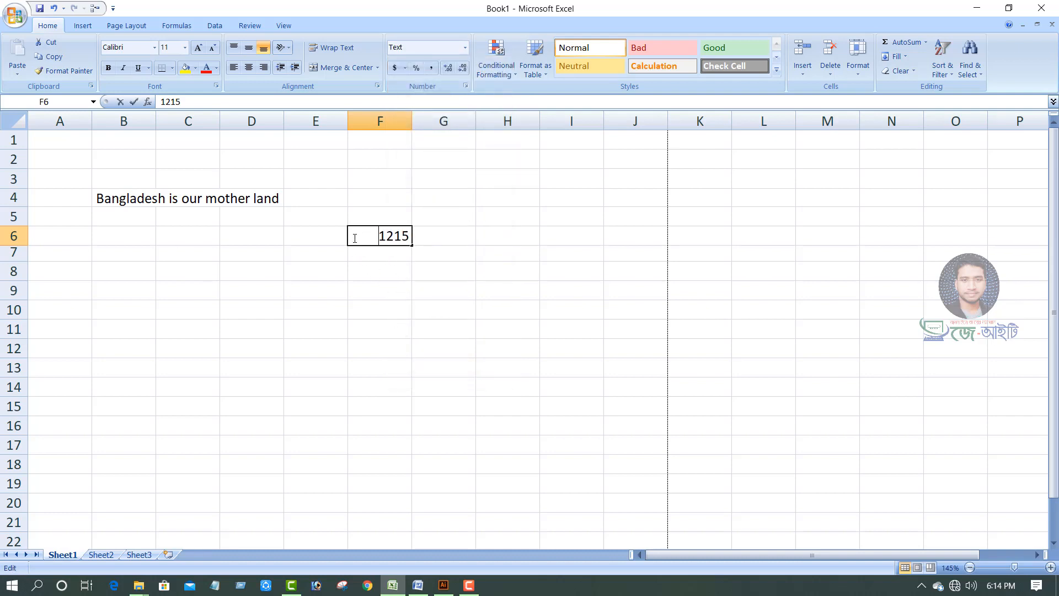
type("0")
left_click(371, 271)
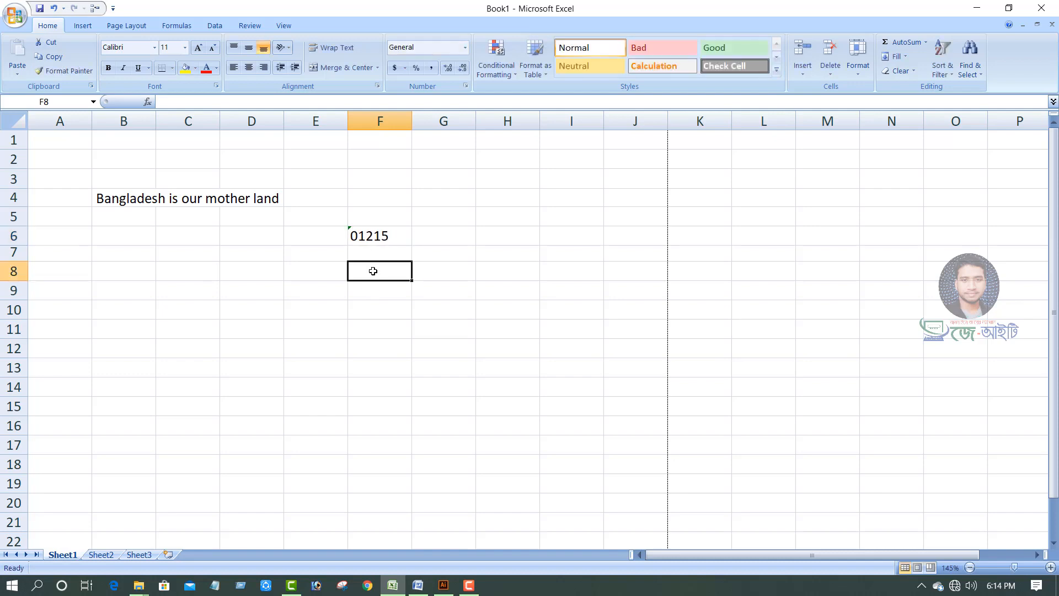
left_click(386, 240)
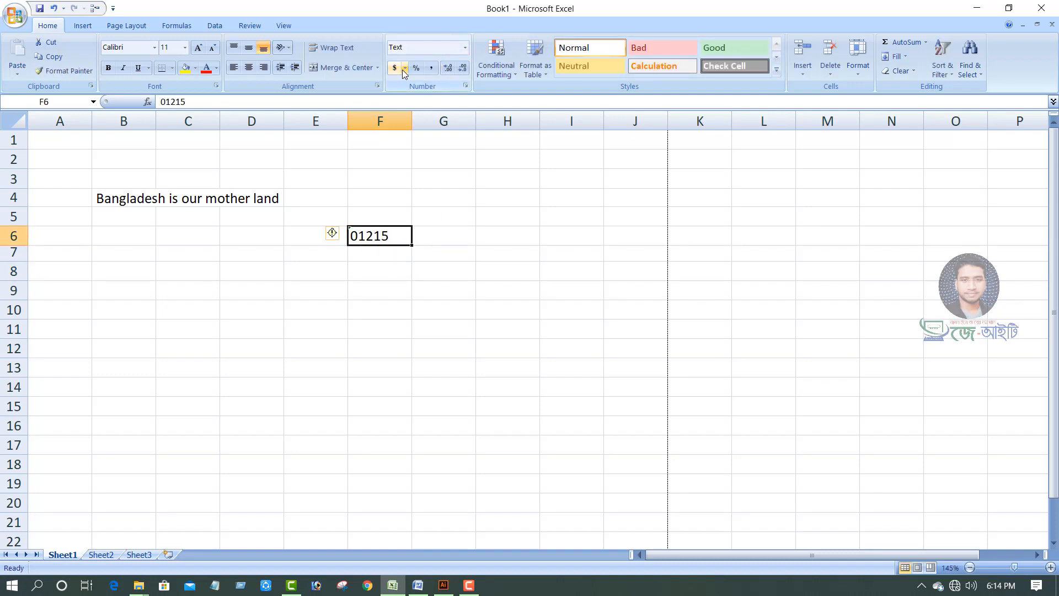
Enter 45 in cell G6
left_click(451, 241)
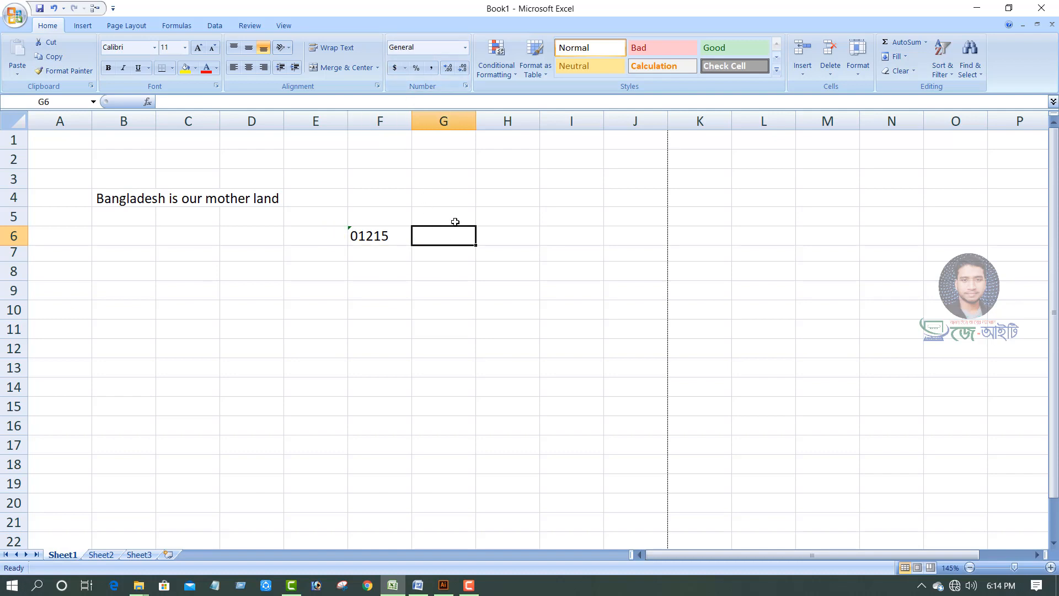
type("45")
left_click(471, 270)
left_click(457, 230)
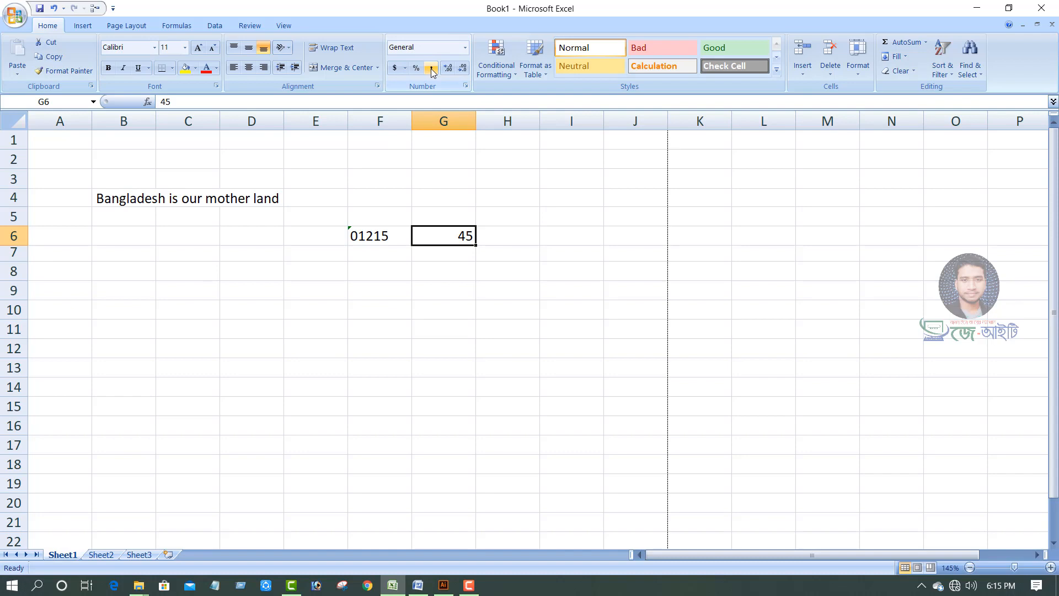
Change the entry in cell G6 to 4554
key("F2")
type("545454")
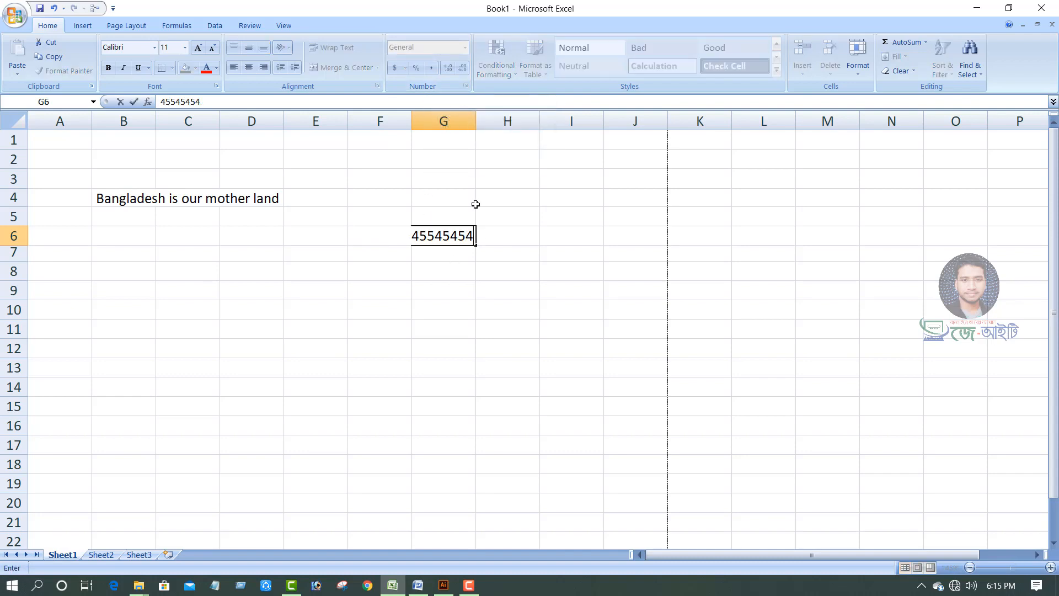
key("BackSpace")
key("BackSpace")
key("BackSpace")
key("BackSpace")
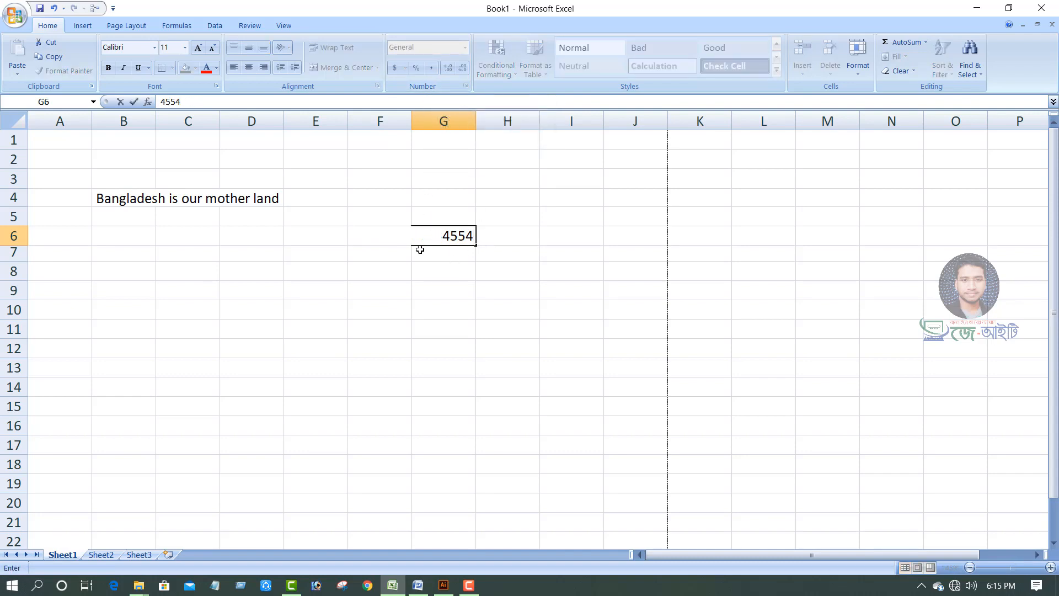
left_click(440, 270)
left_click(446, 234)
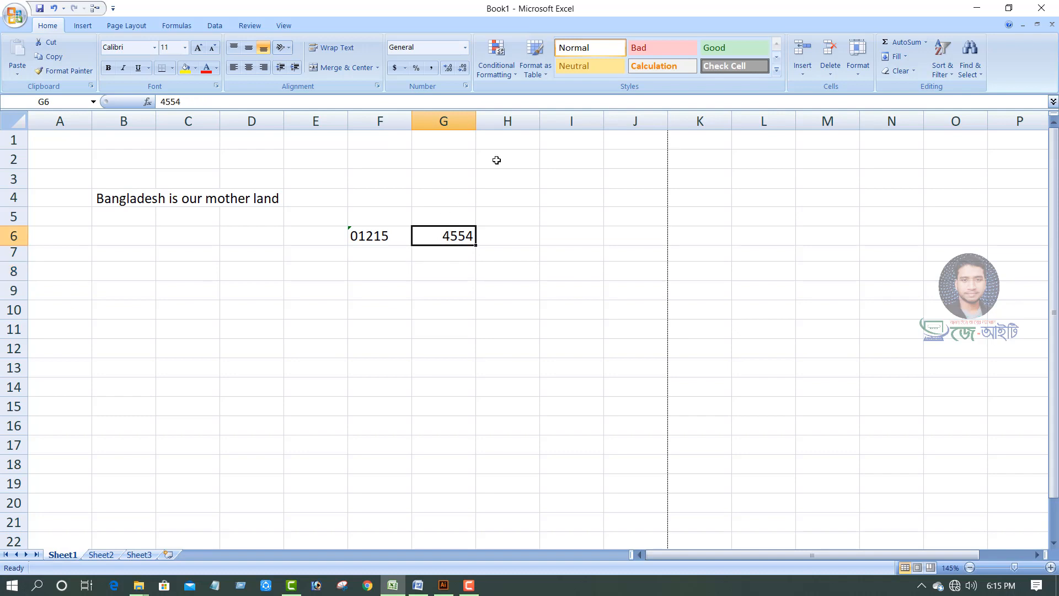
Increase cell G6 to two decimal places and apply the comma style to it
left_click(448, 69)
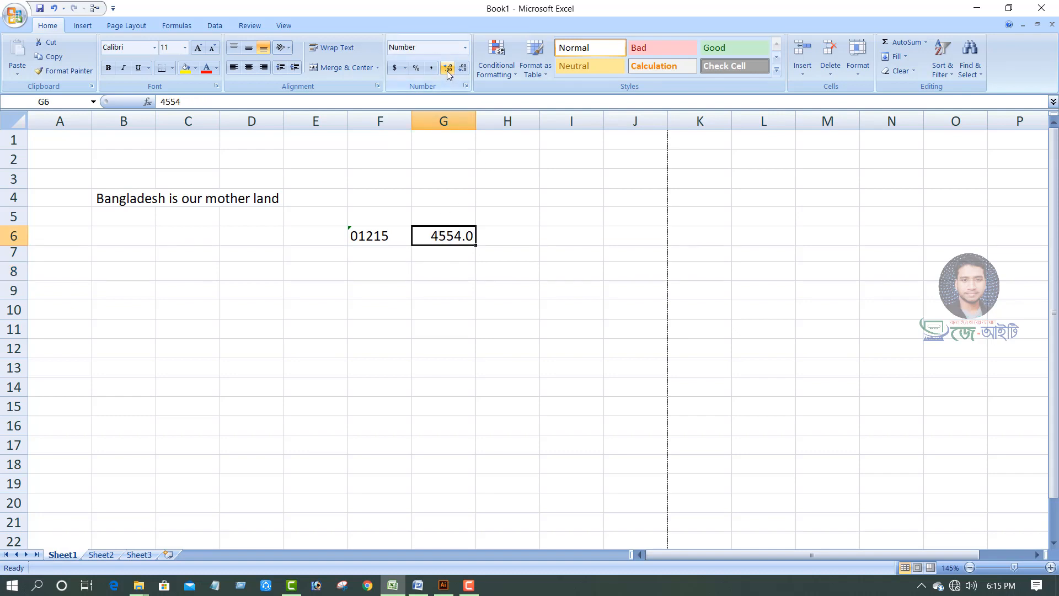
left_click(447, 68)
left_click(432, 67)
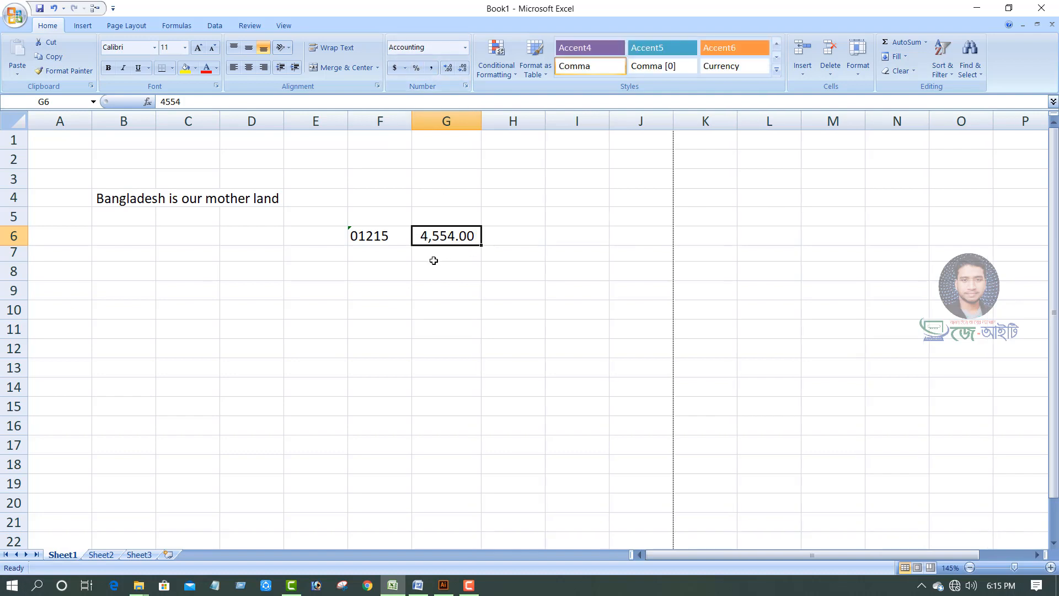
Apply an accounting format with the BDT currency symbol and two decimal places to cell G6
left_click(405, 68)
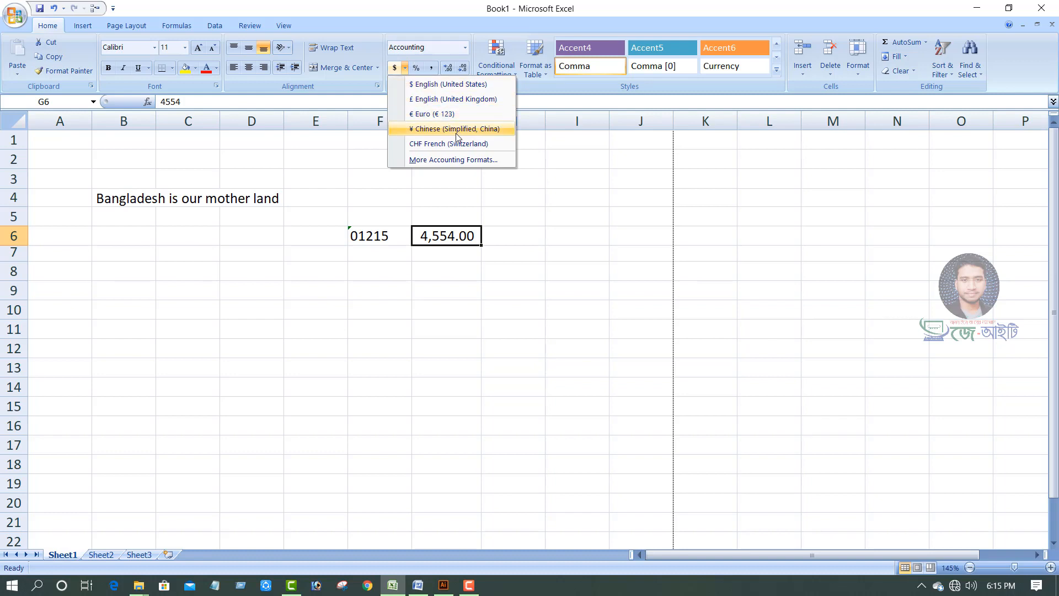
left_click(448, 160)
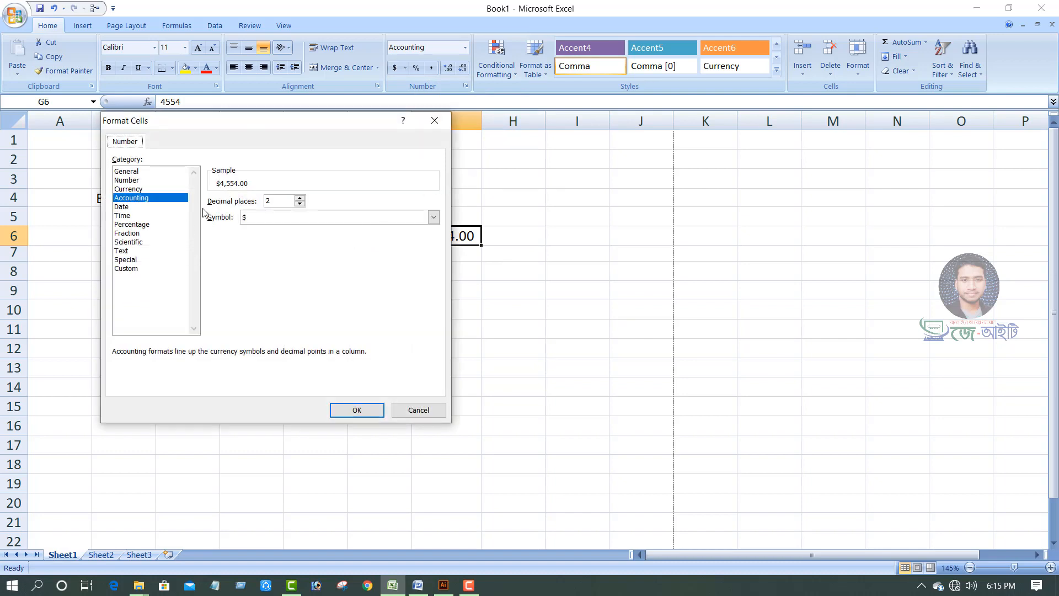
left_click(264, 218)
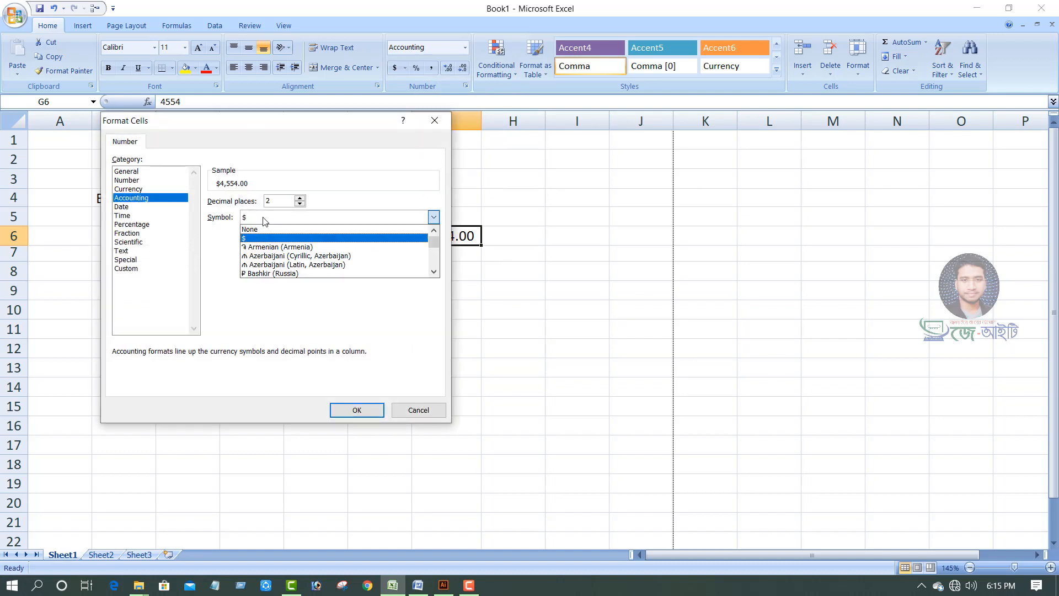
scroll(270, 240, "down", 1)
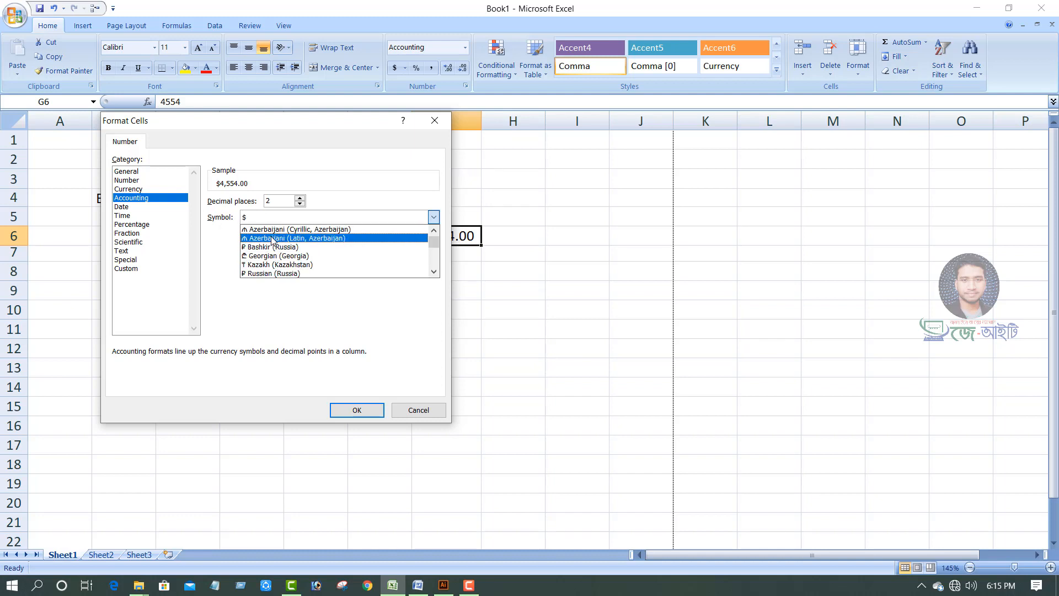
scroll(273, 240, "down", 4)
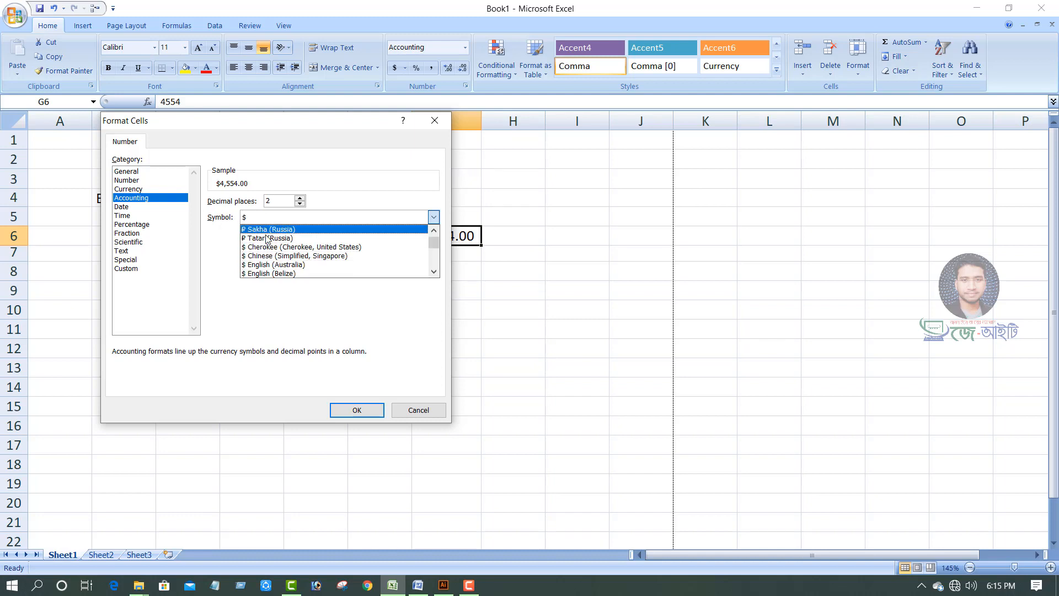
scroll(268, 242, "down", 6)
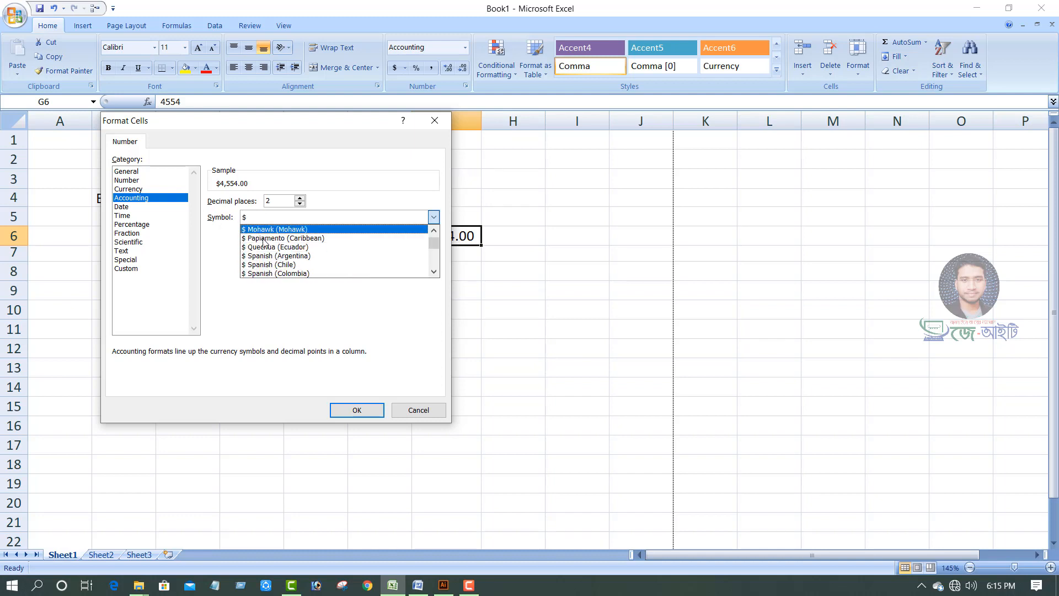
scroll(267, 243, "down", 6)
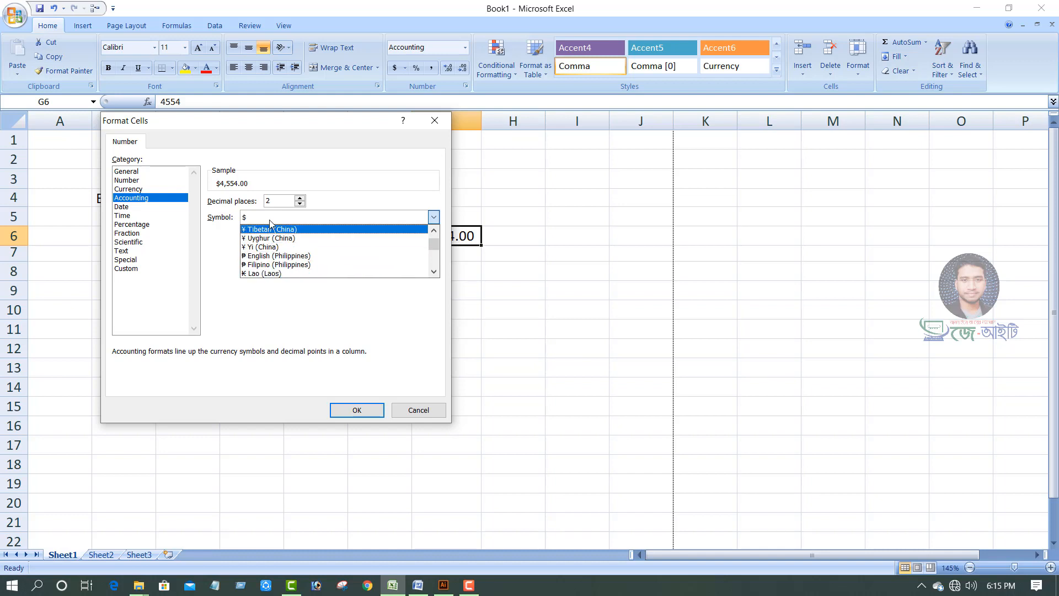
scroll(271, 224, "down", 6)
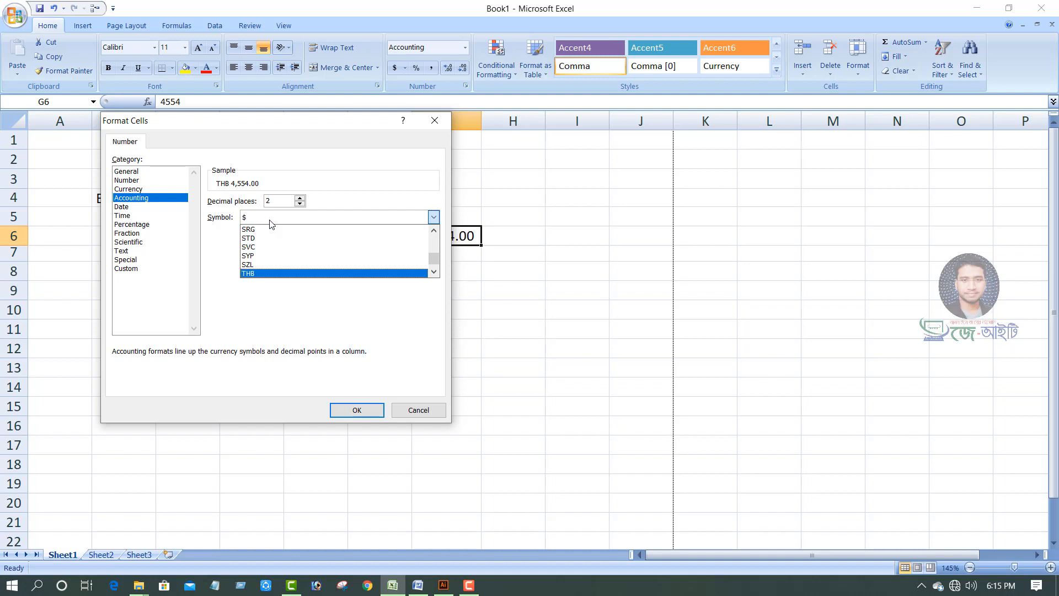
key("b")
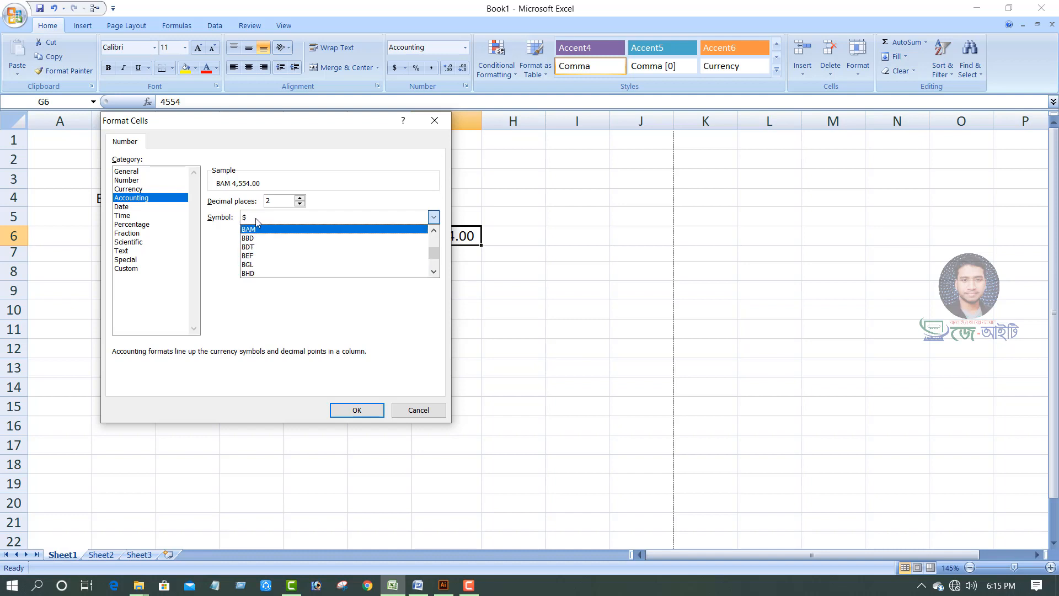
left_click(277, 249)
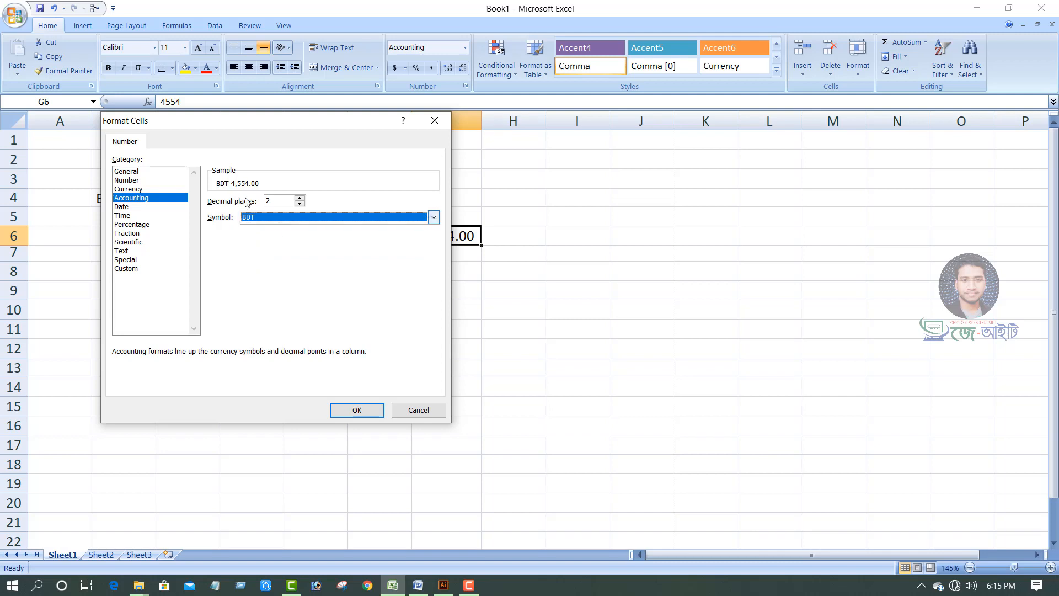
left_click(356, 411)
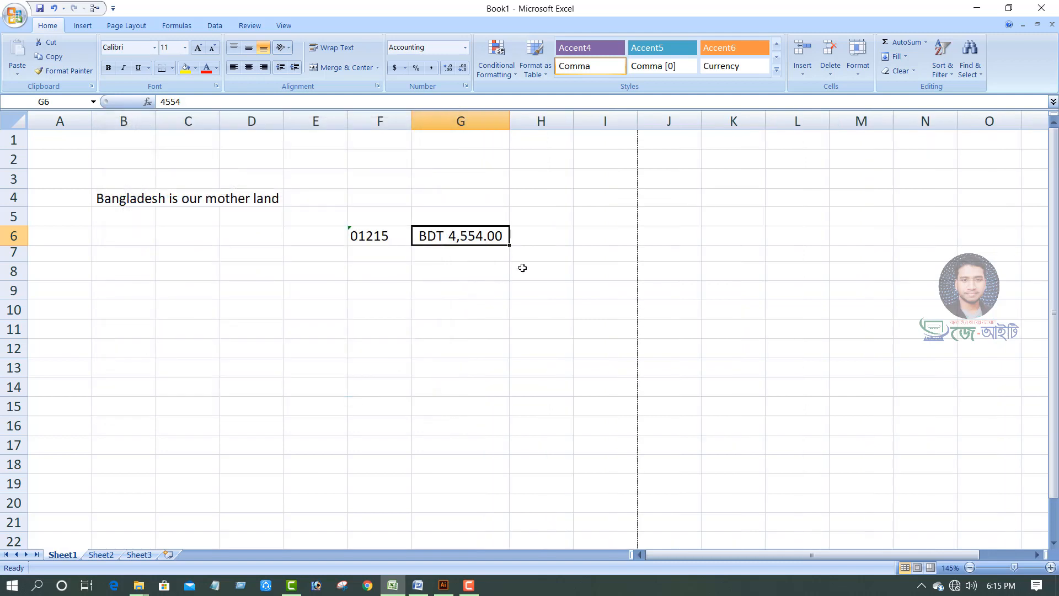
left_click(466, 291)
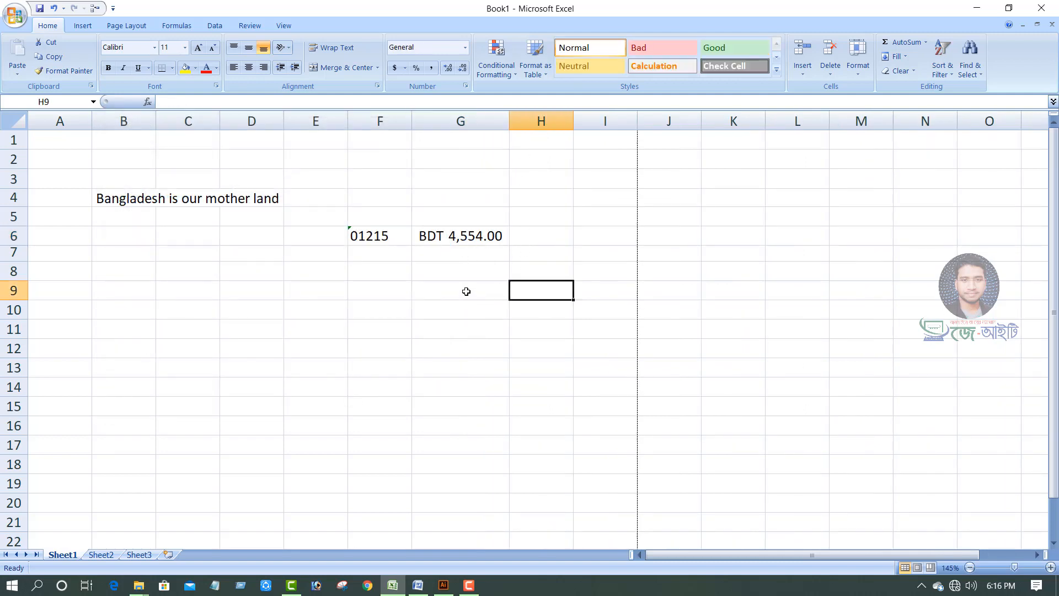
Apply the conditional formatting icon set of uncircled tick, exclamation mark and cross to cells B3:G11
left_click(470, 237)
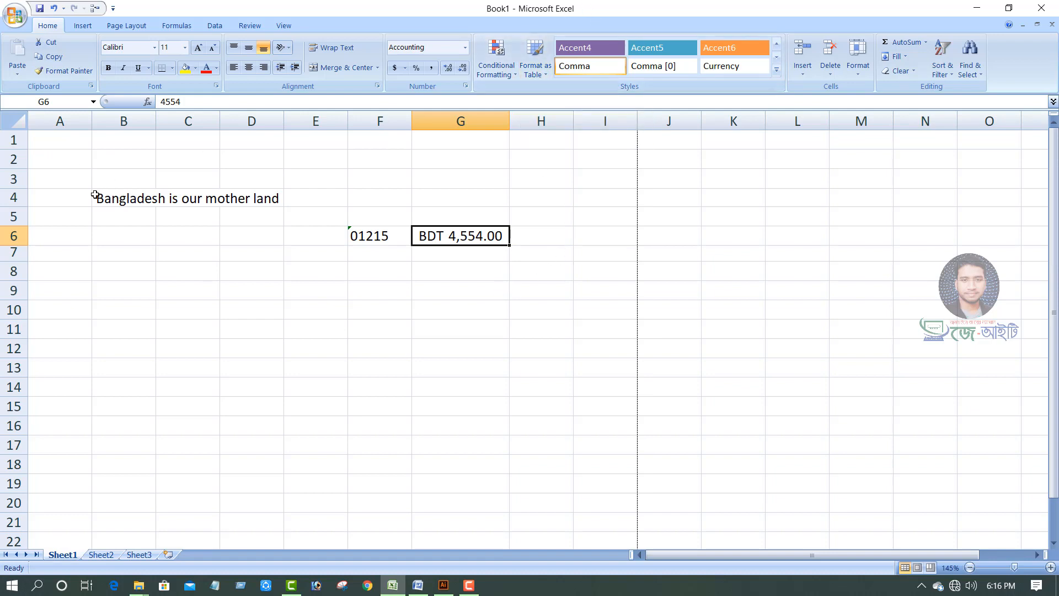
left_click_drag(94, 181, 475, 338)
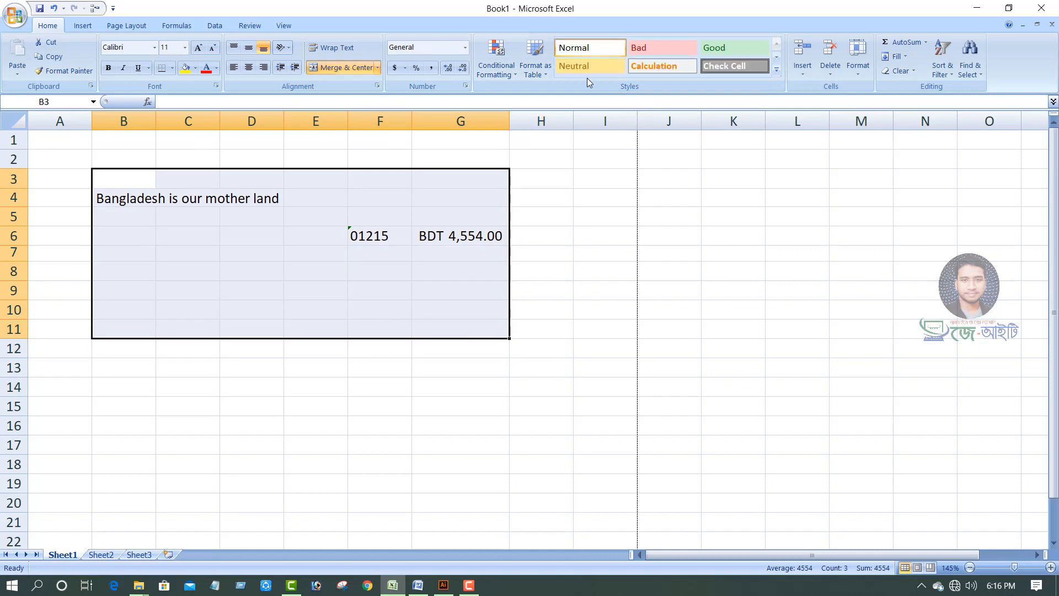
left_click(538, 66)
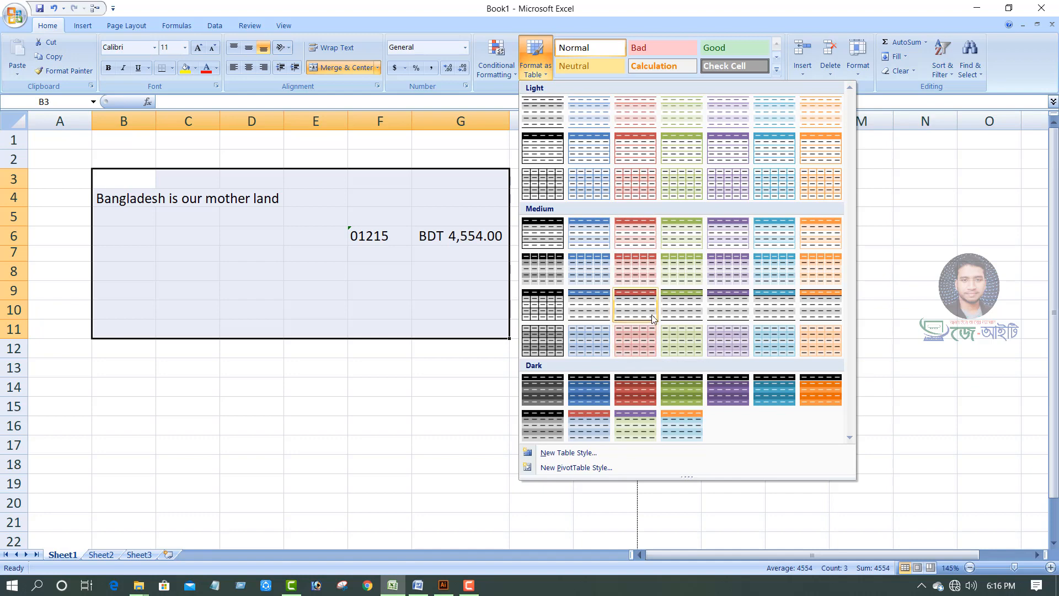
left_click(514, 75)
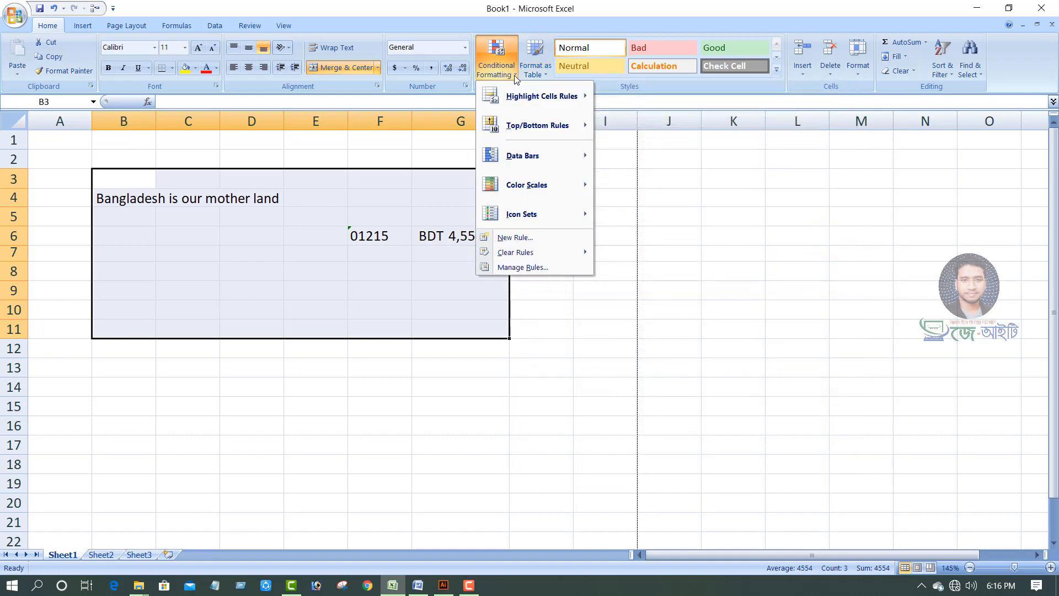
mouse_move(545, 101)
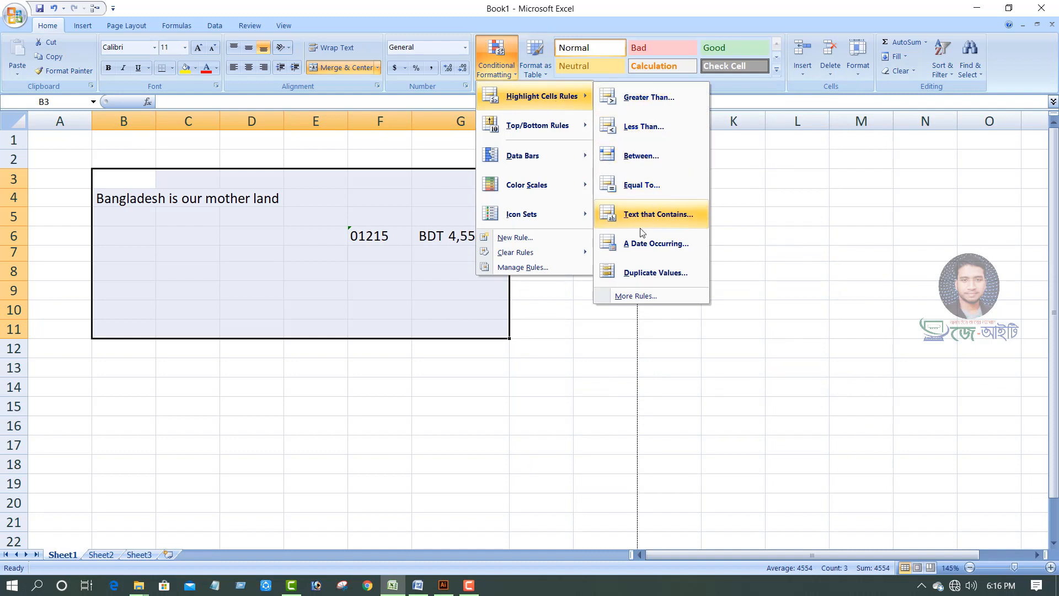
mouse_move(542, 215)
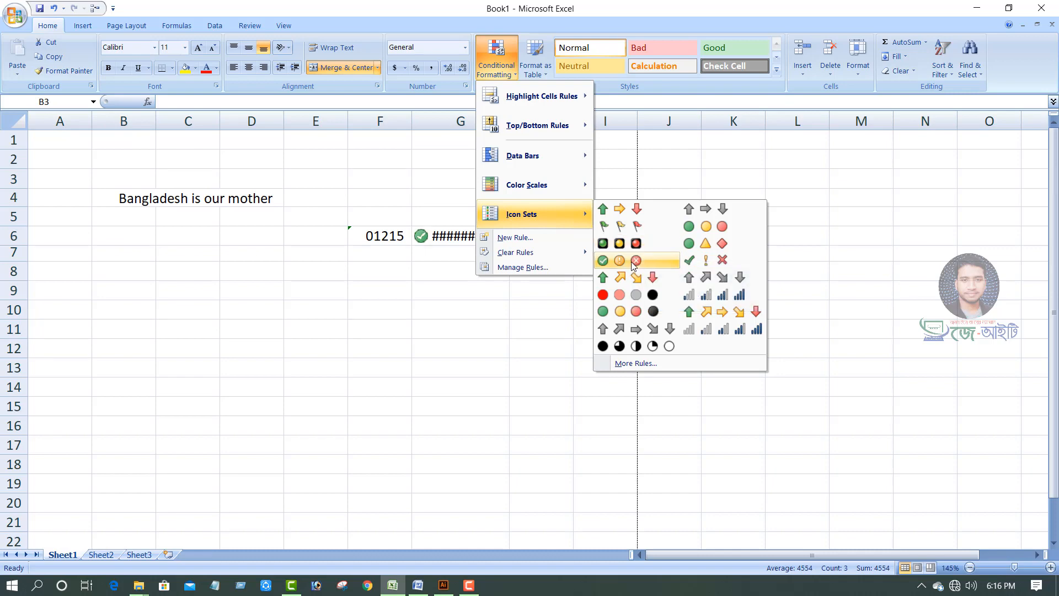
left_click(689, 265)
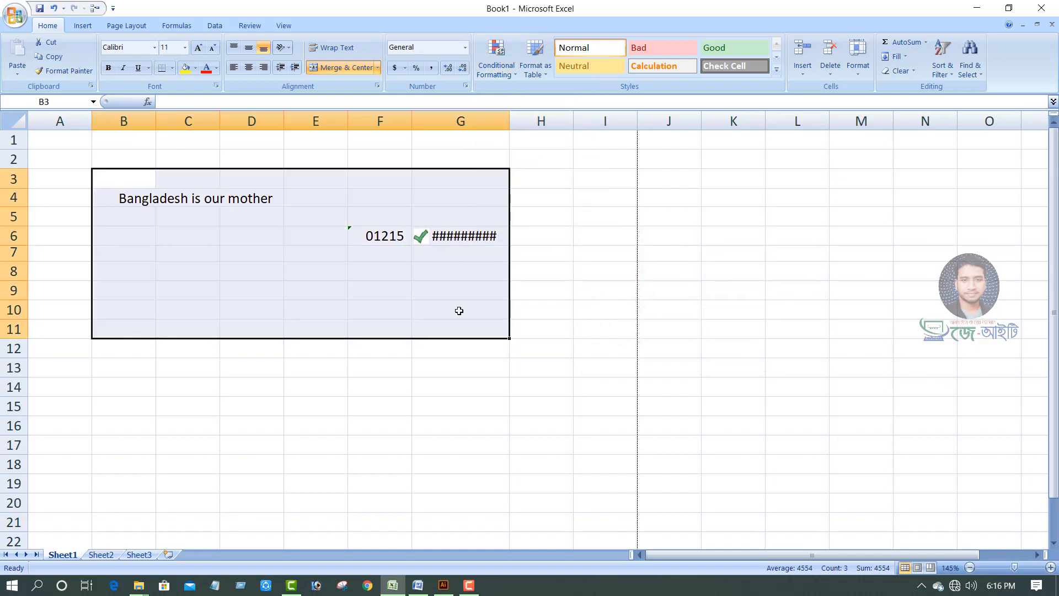
Widen column G so that the full BDT amount fits beside its icon
left_click(468, 272)
left_click(488, 236)
left_click_drag(509, 121, 533, 122)
left_click(487, 313)
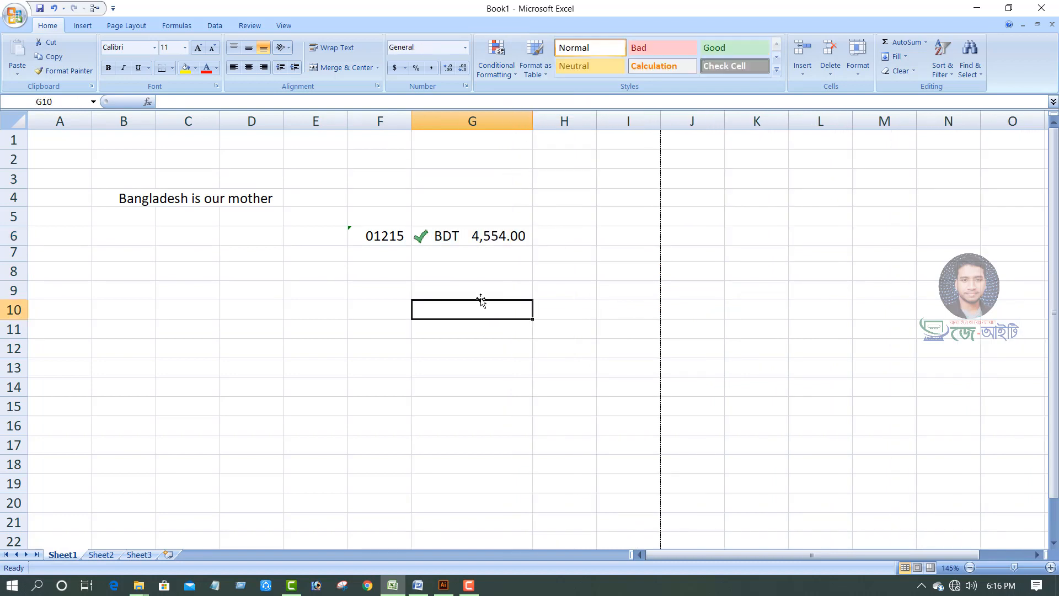
Apply the icon set of three coloured arrows to cell G6 as conditional formatting
left_click(511, 78)
left_click(451, 238)
left_click(517, 78)
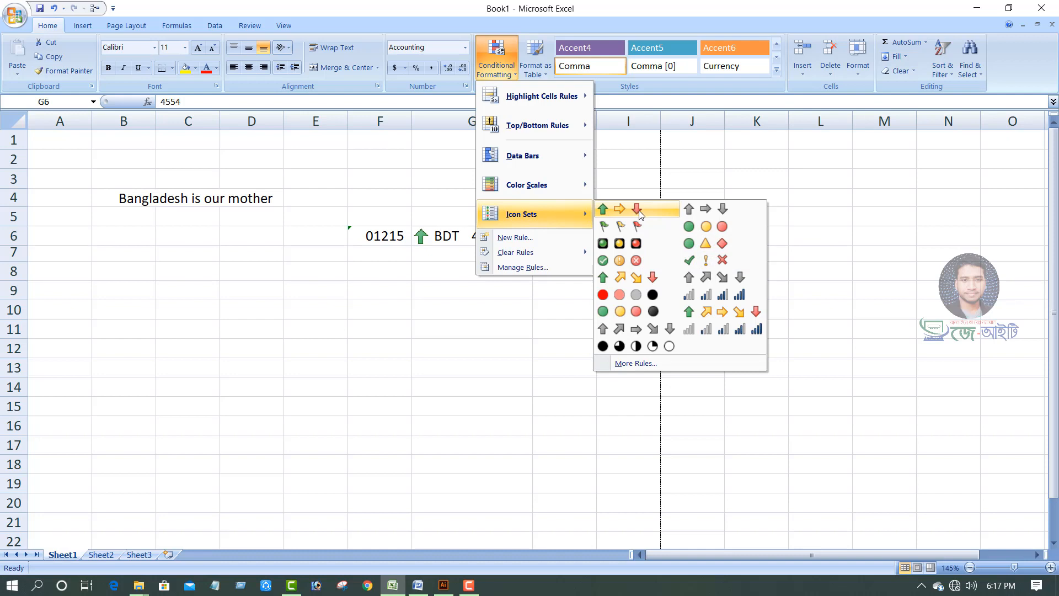
left_click(638, 212)
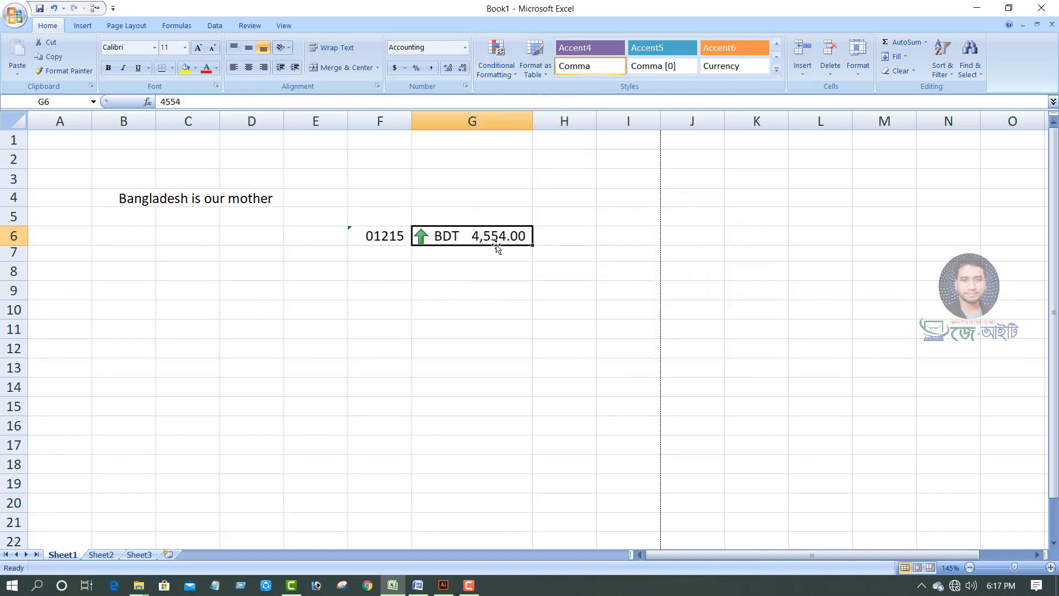
Enter 541125 in cell G7 and 2211 in cell G8, below the BDT amount
left_click(468, 257)
left_click_drag(469, 236, 469, 386)
left_click(467, 254)
type("5")
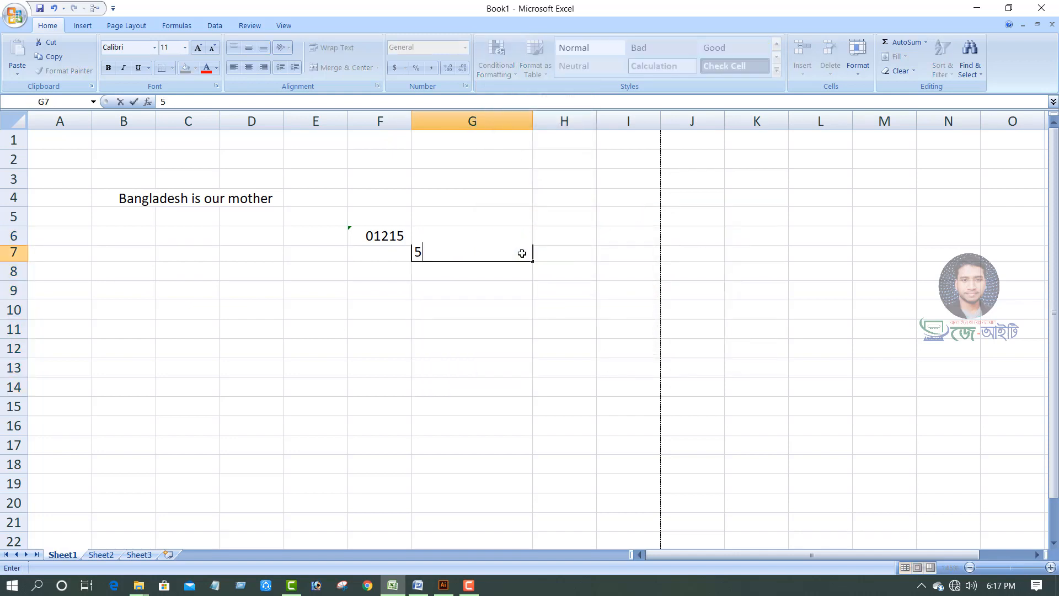
type("41125")
key("Return")
type("2211")
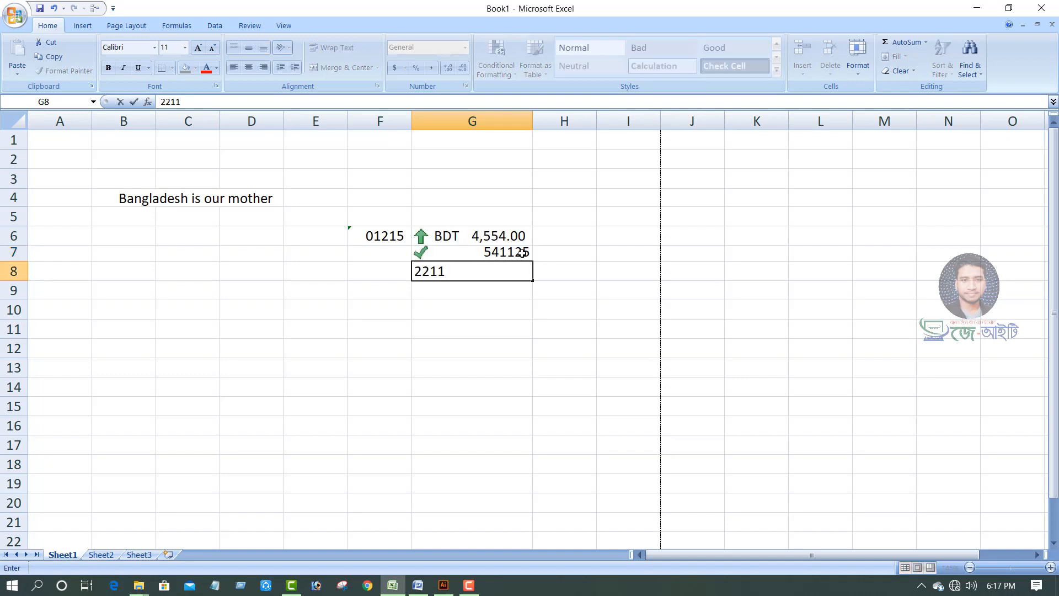
key("Return")
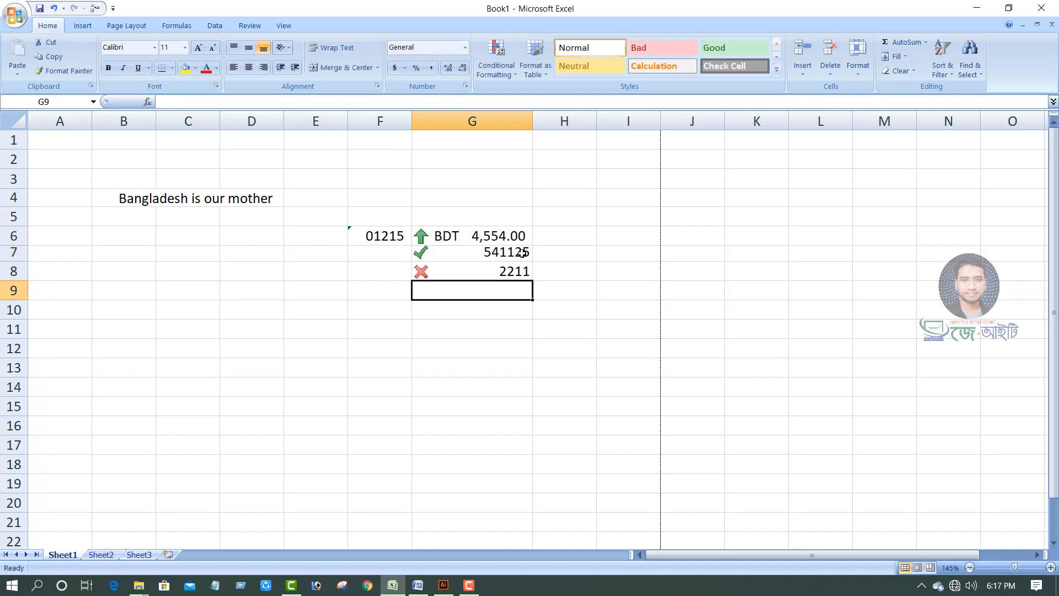
left_click(474, 340)
left_click(457, 283)
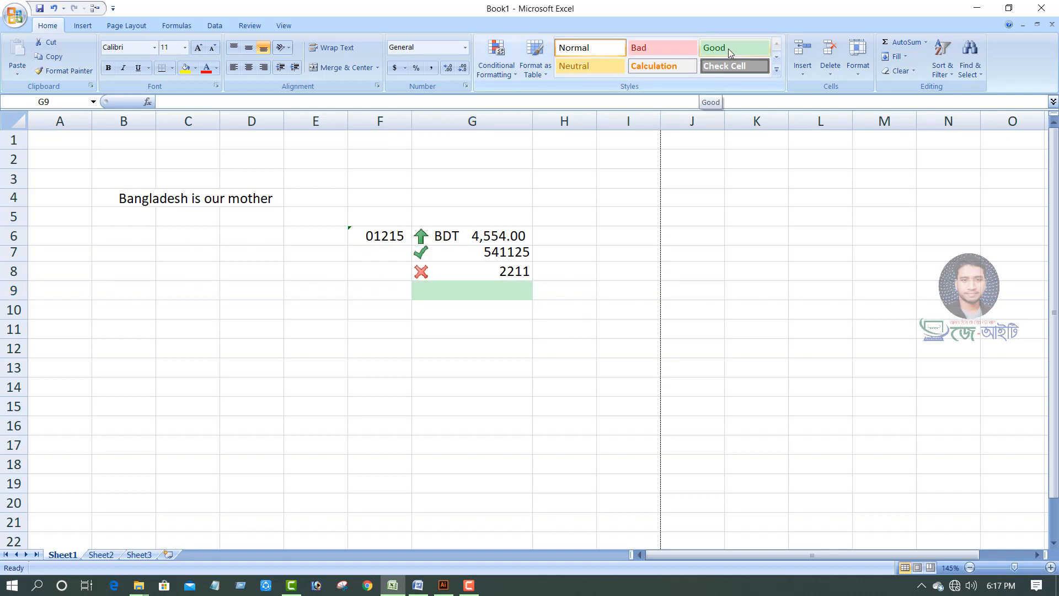
left_click(776, 71)
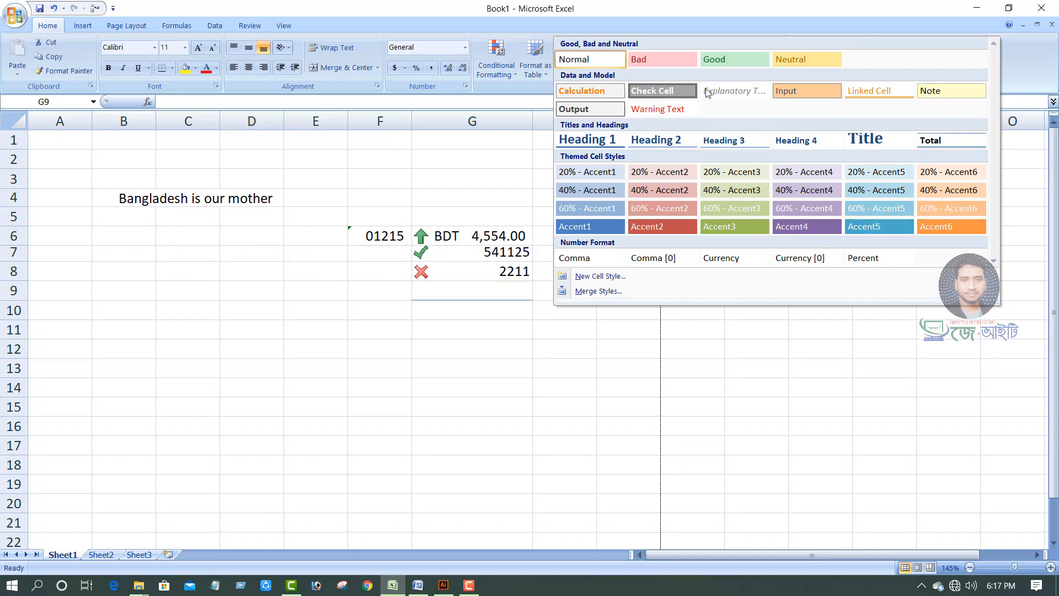
left_click(472, 328)
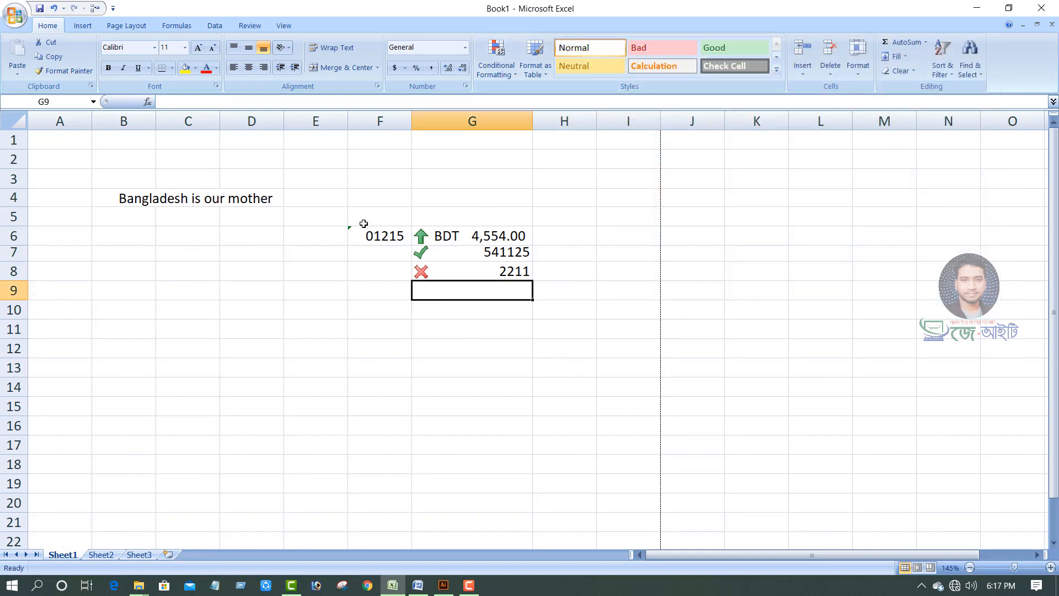
mouse_move(363, 223)
left_mouse_down()
mouse_move(577, 308)
mouse_move(584, 298)
left_mouse_up()
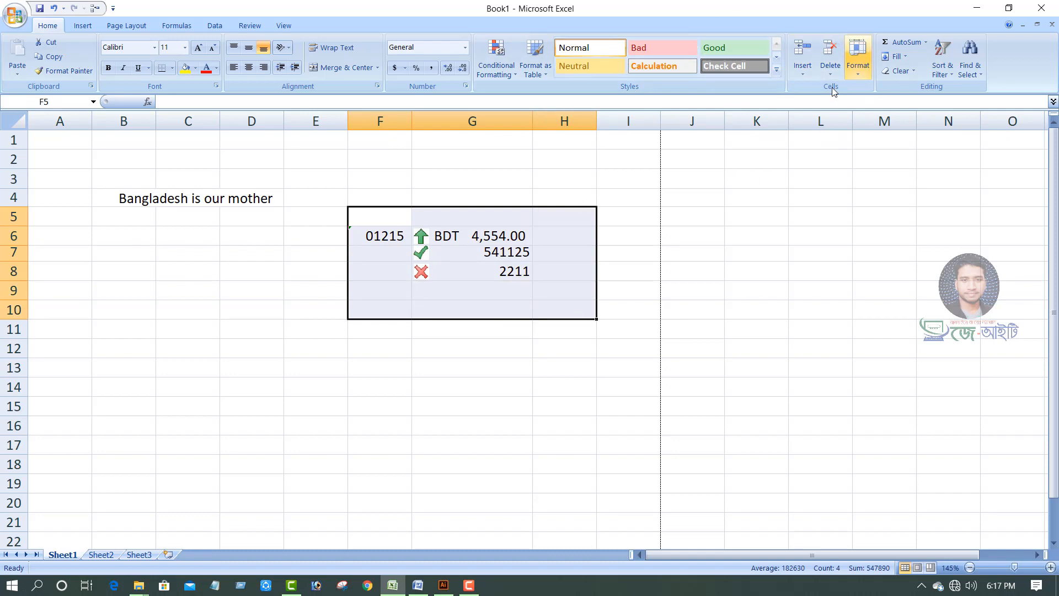
left_click(381, 199)
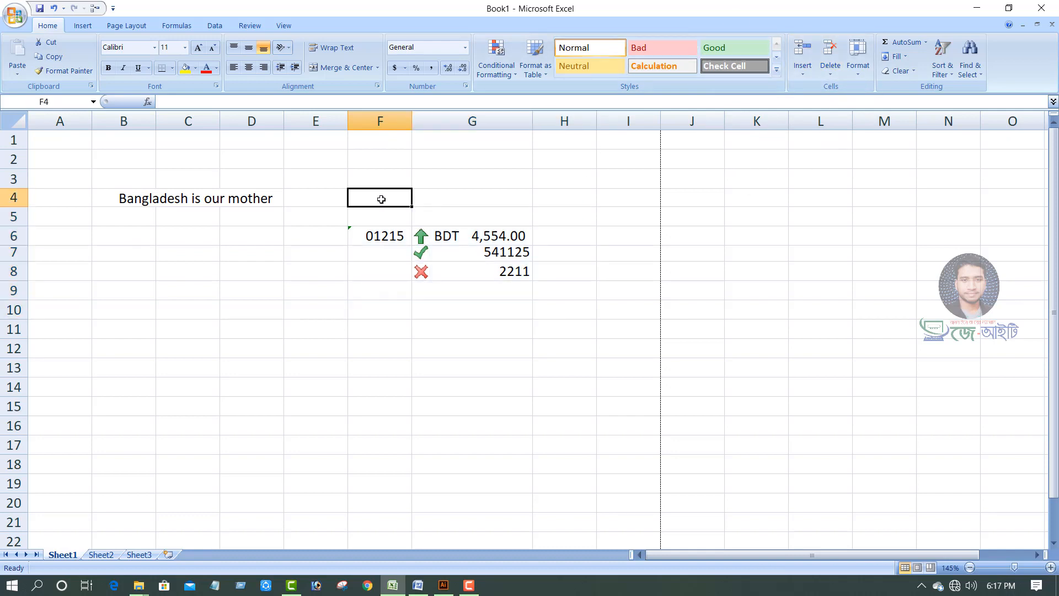
left_click(452, 234)
left_click_drag(380, 121, 390, 296)
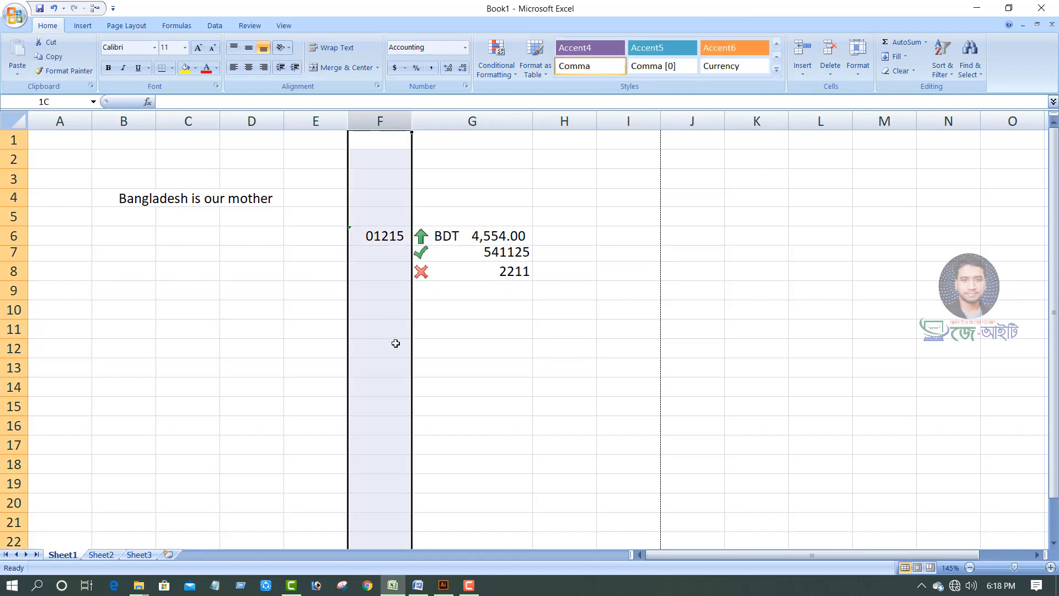
left_click(420, 310)
left_click(477, 240)
left_click(485, 254)
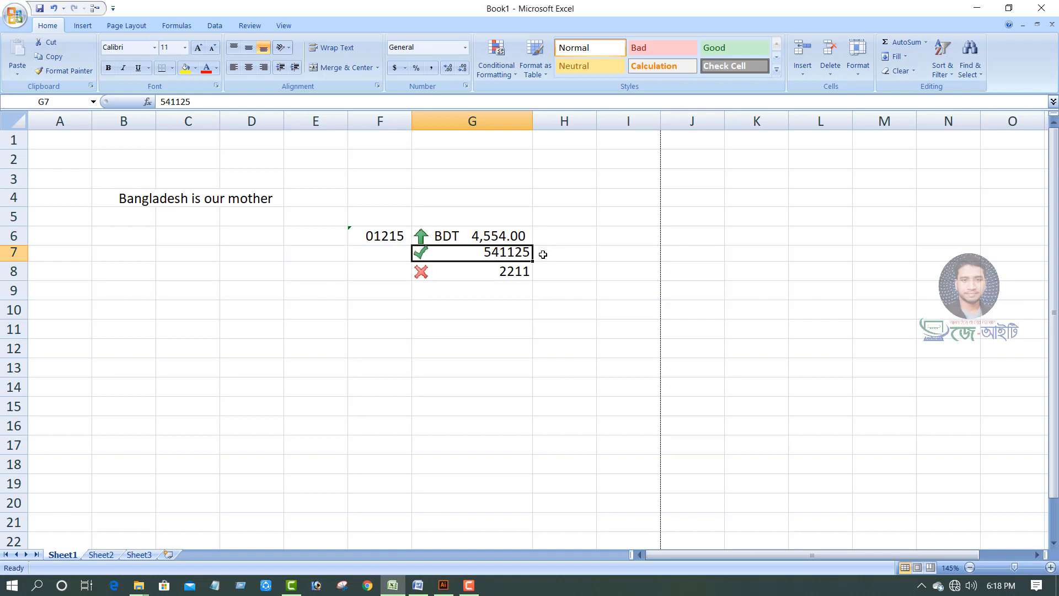
Insert an empty row above row 7, between the BDT amount and 541125
left_click(11, 253)
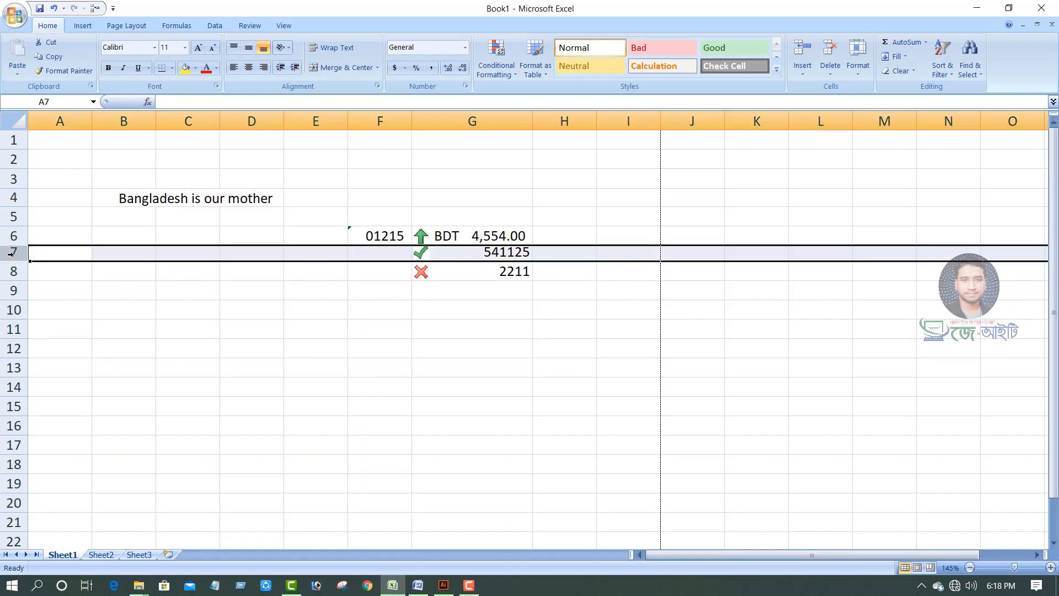
left_click(803, 52)
left_click(419, 255)
left_click(406, 255)
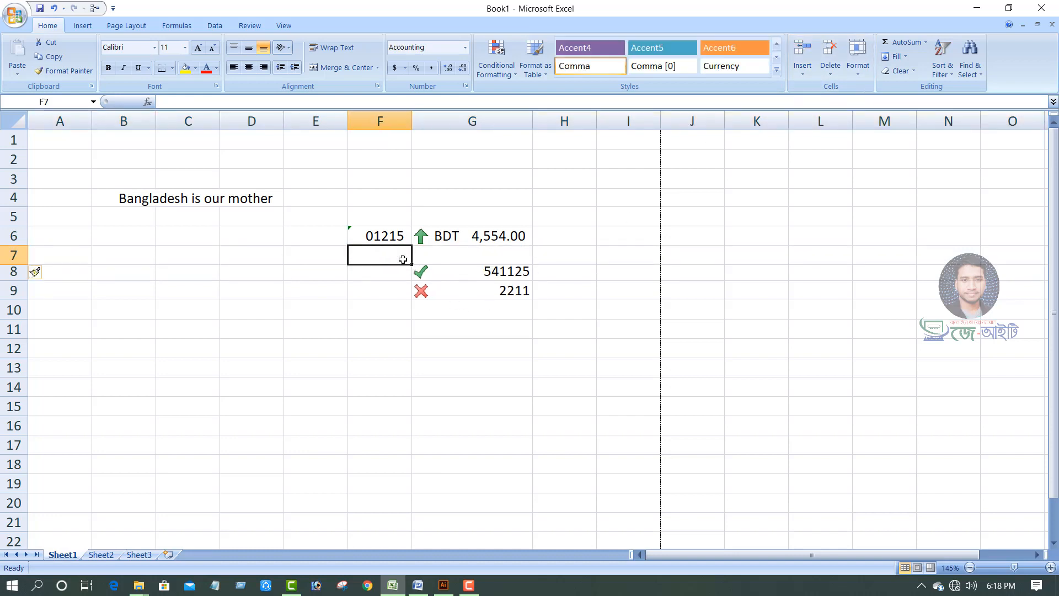
left_click(447, 367)
Insert an empty column before column G, between 01215 and the amounts with icons
left_click(369, 235)
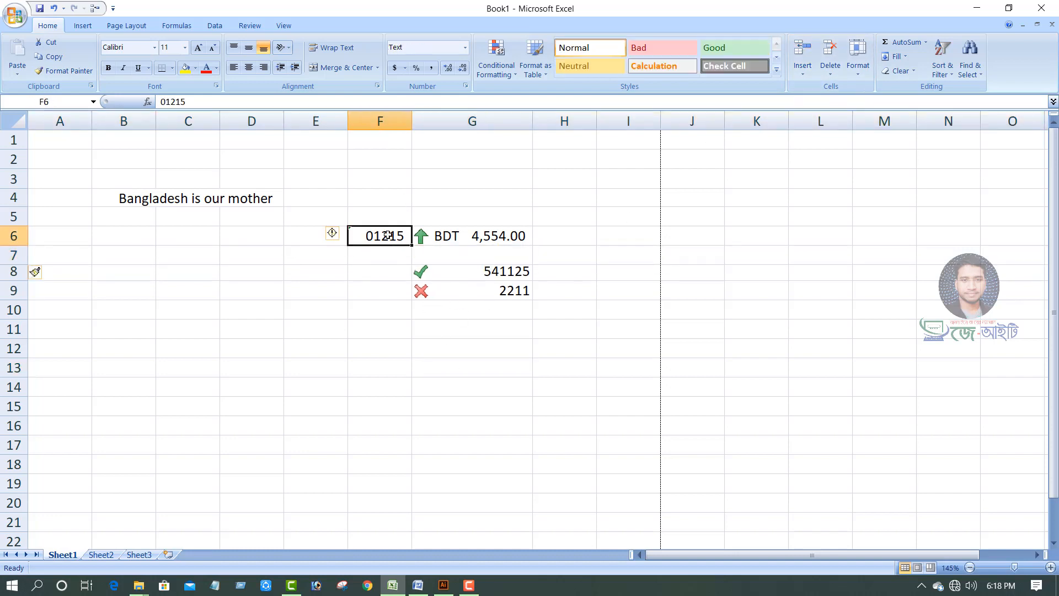
left_click(461, 236)
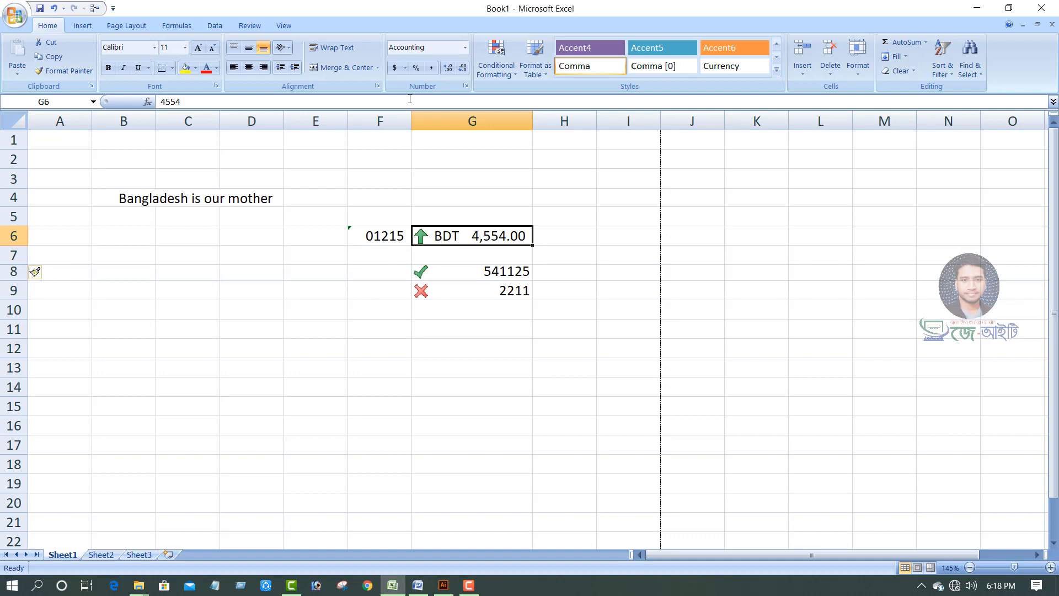
left_click(480, 121)
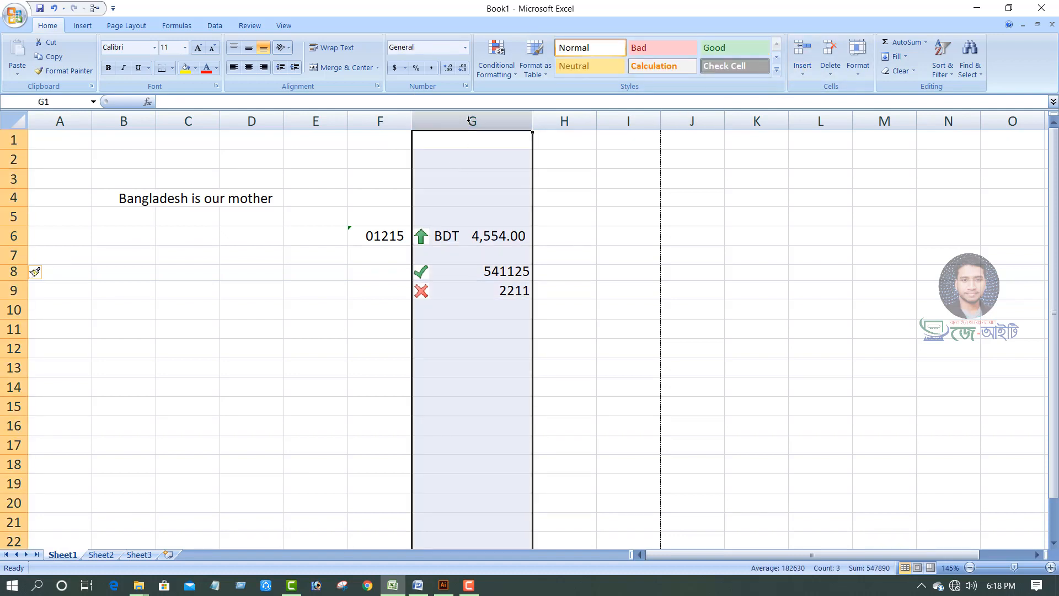
left_click(803, 55)
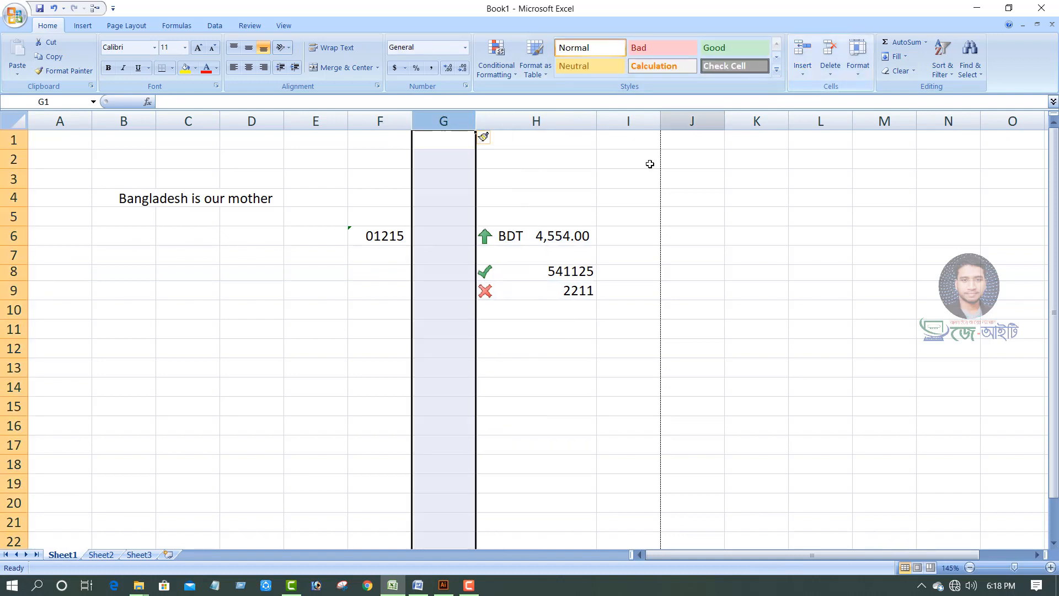
left_click(433, 234)
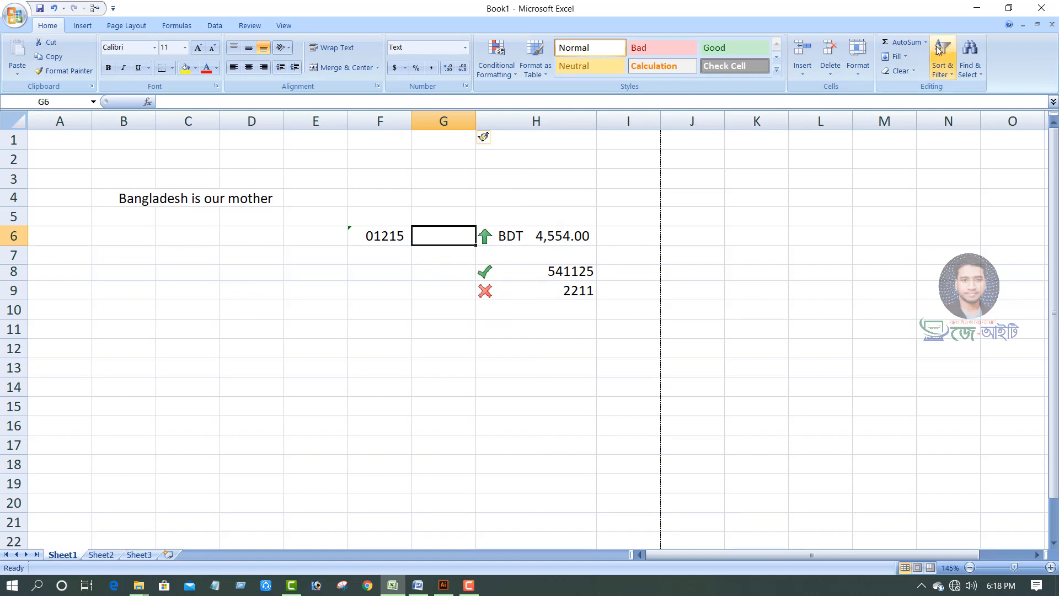
Delete the empty column G and the empty row 7
left_click(444, 118)
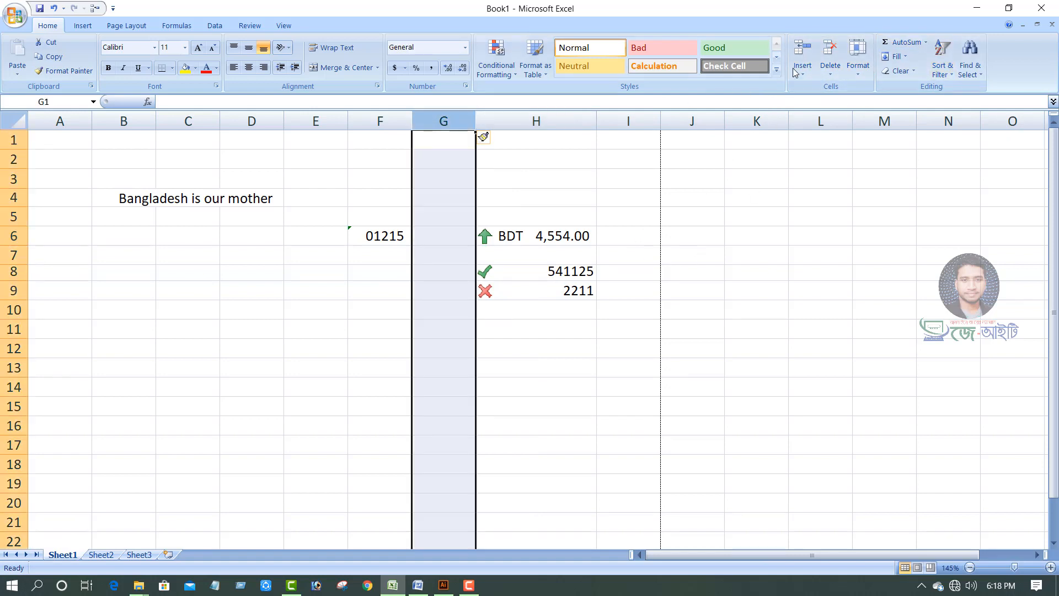
left_click(830, 52)
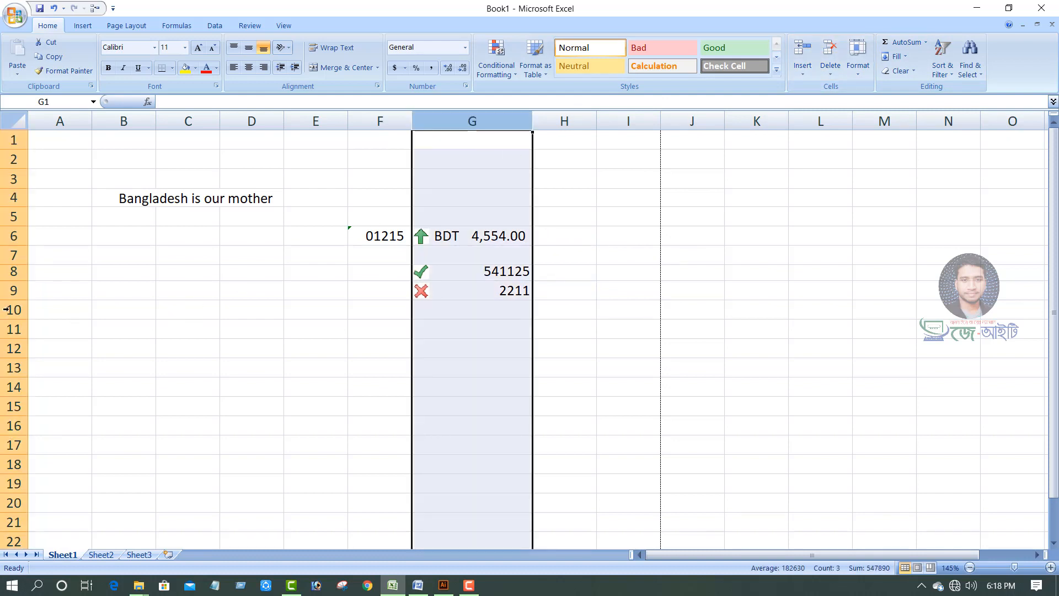
left_click(7, 254)
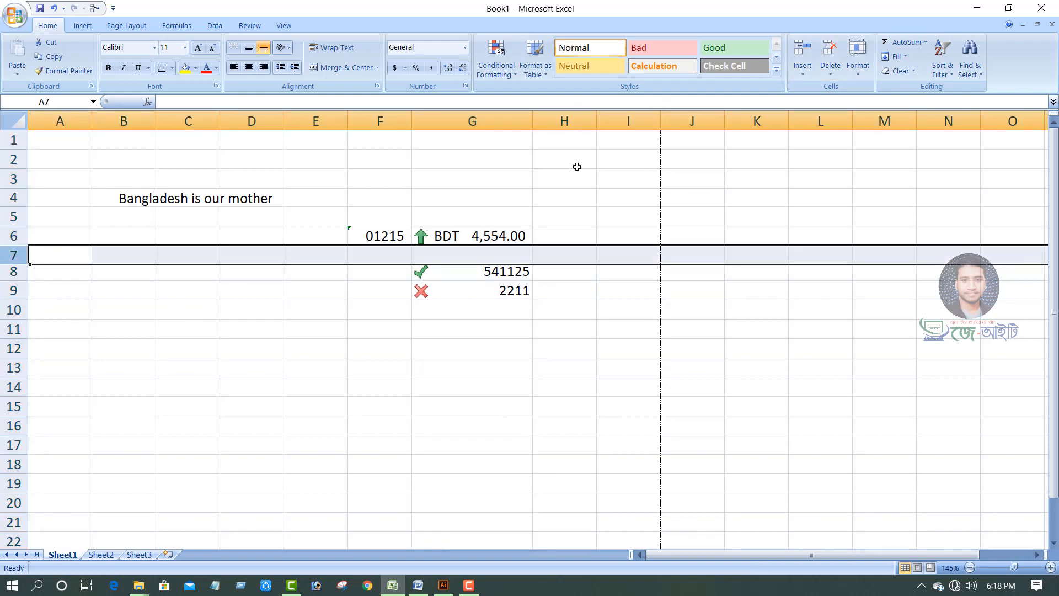
left_click(830, 53)
left_click(468, 371)
Set the row height of cells G6:G8 to 1
left_click_drag(488, 232, 493, 273)
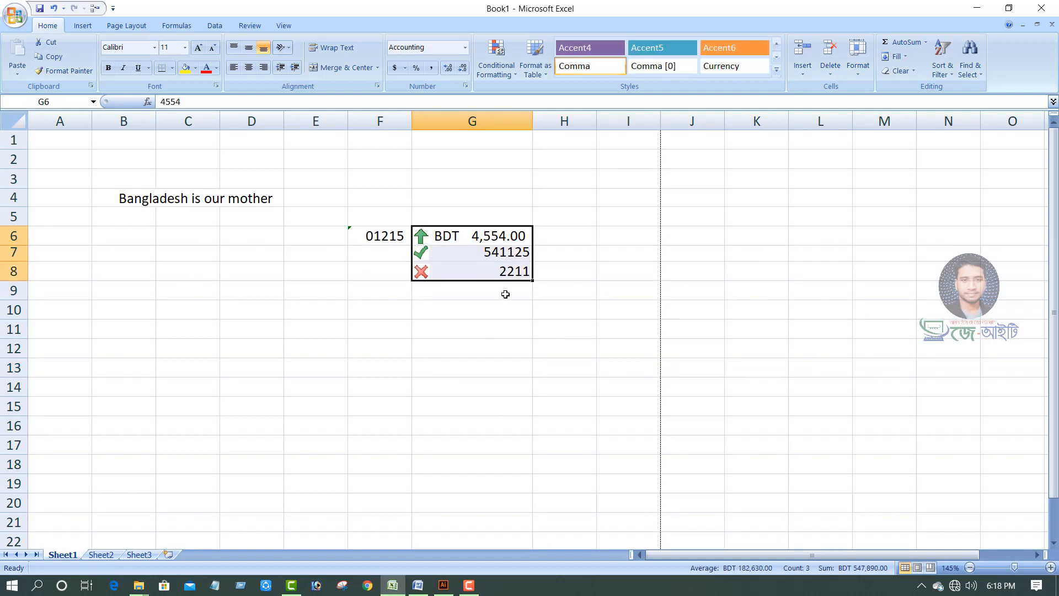
left_click(858, 69)
left_click(887, 104)
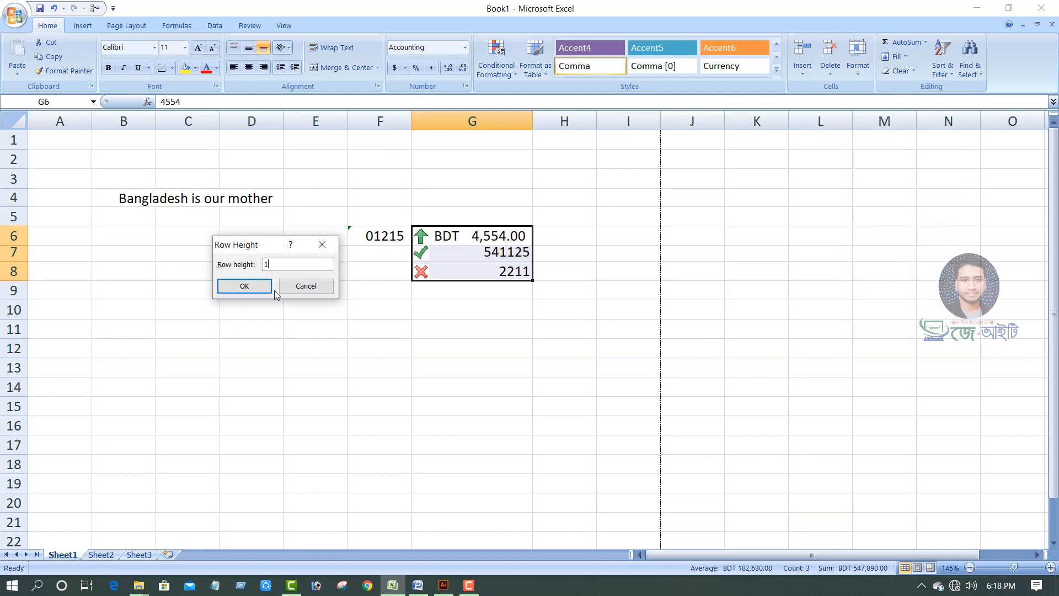
type("1")
left_click(244, 286)
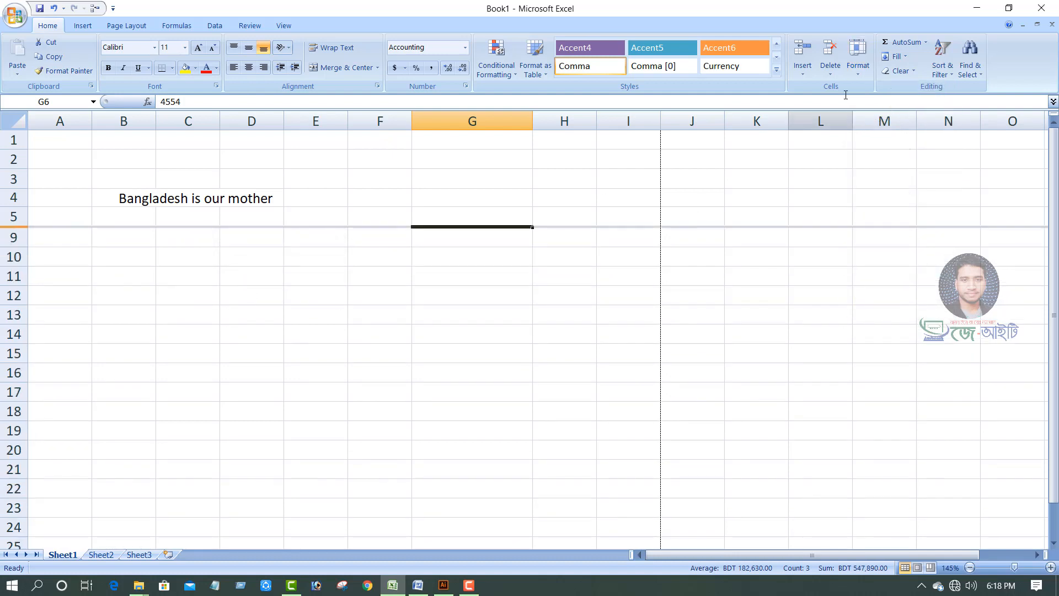
Set the height of rows 6 to 8 to 40
left_click(859, 69)
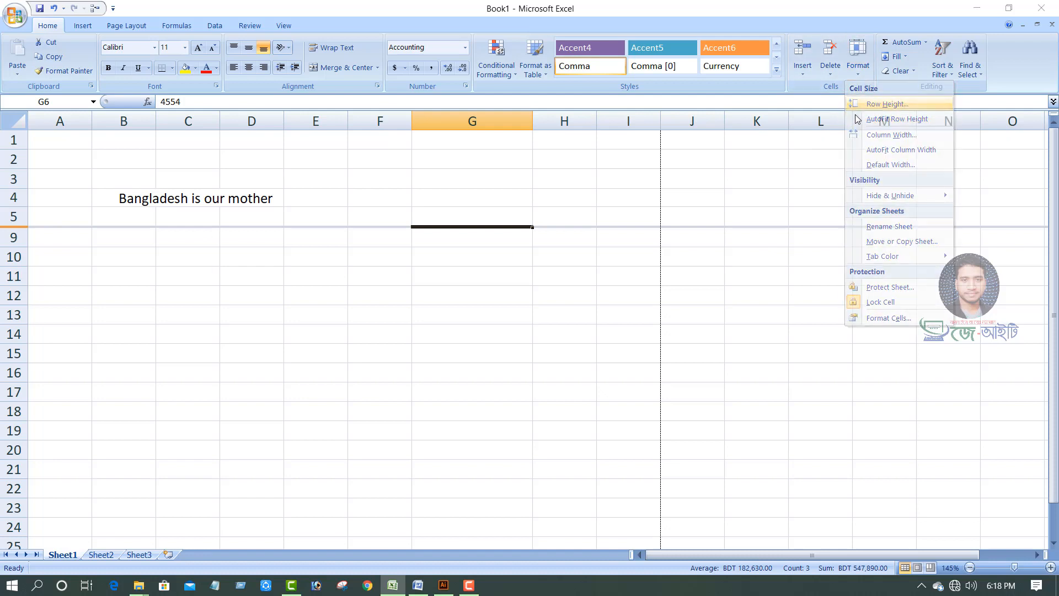
left_click(871, 104)
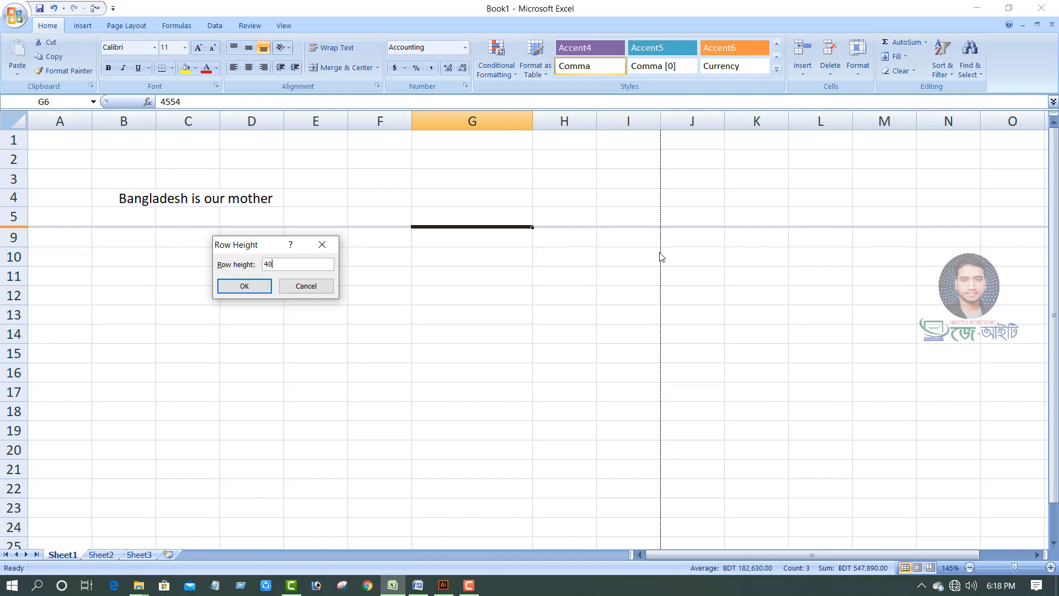
left_click(244, 285)
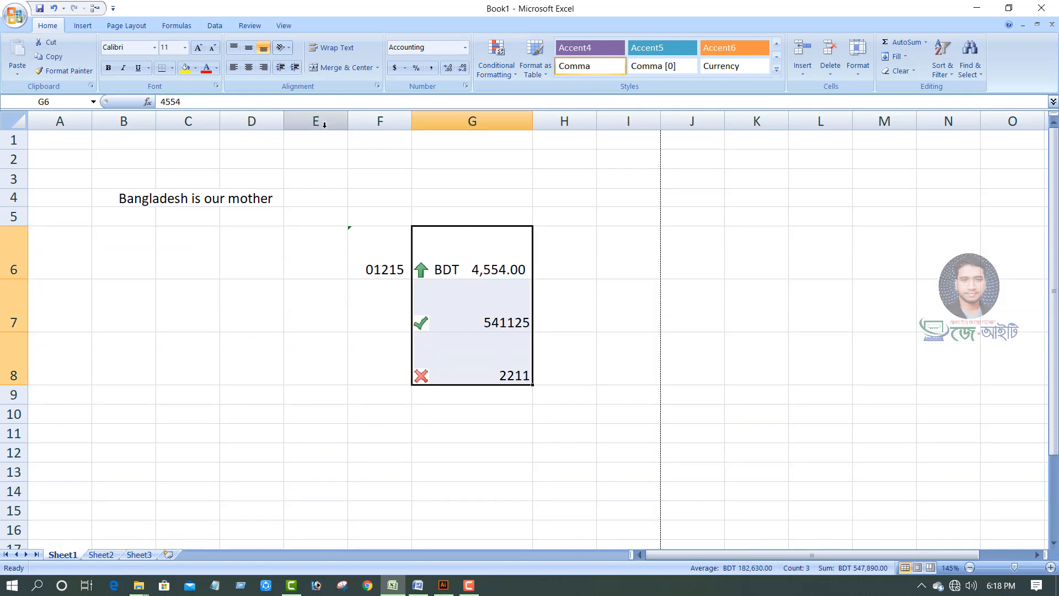
Centre the contents of cells F6:G8 both horizontally and vertically
left_click_drag(349, 244, 493, 373)
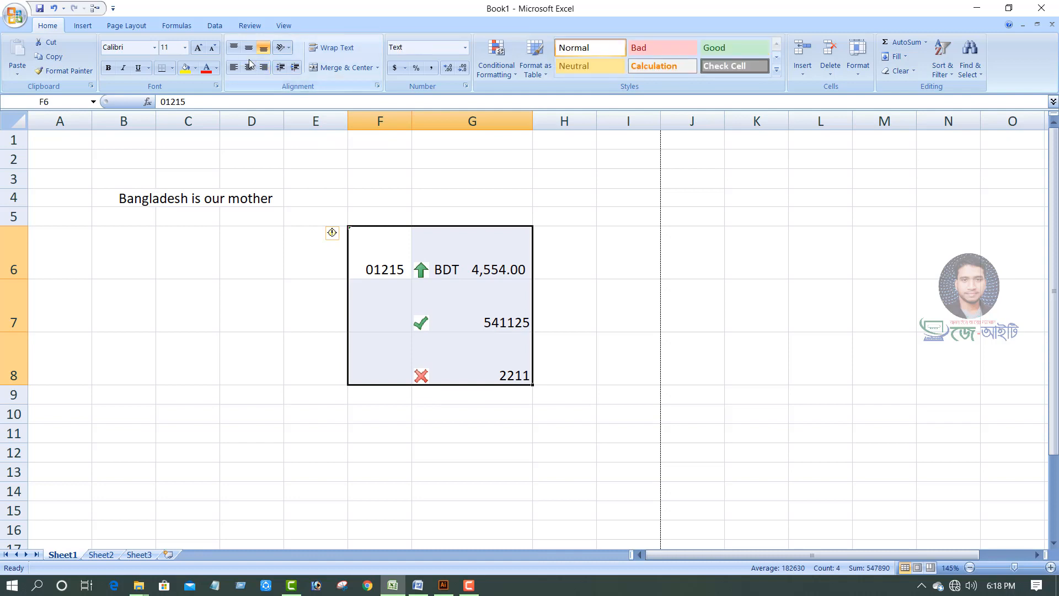
left_click(248, 67)
left_click(249, 47)
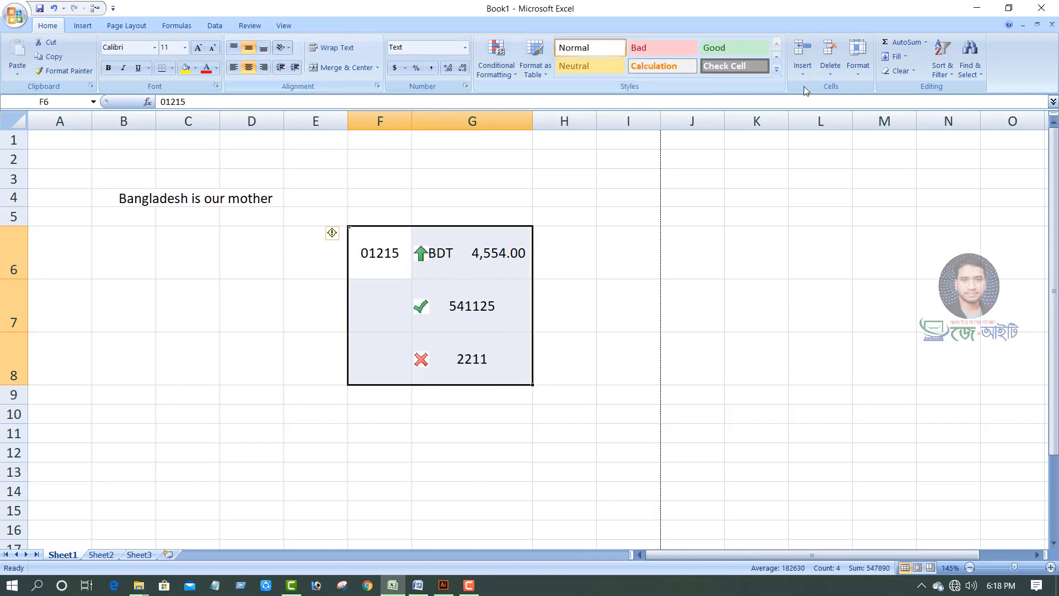
left_click(856, 76)
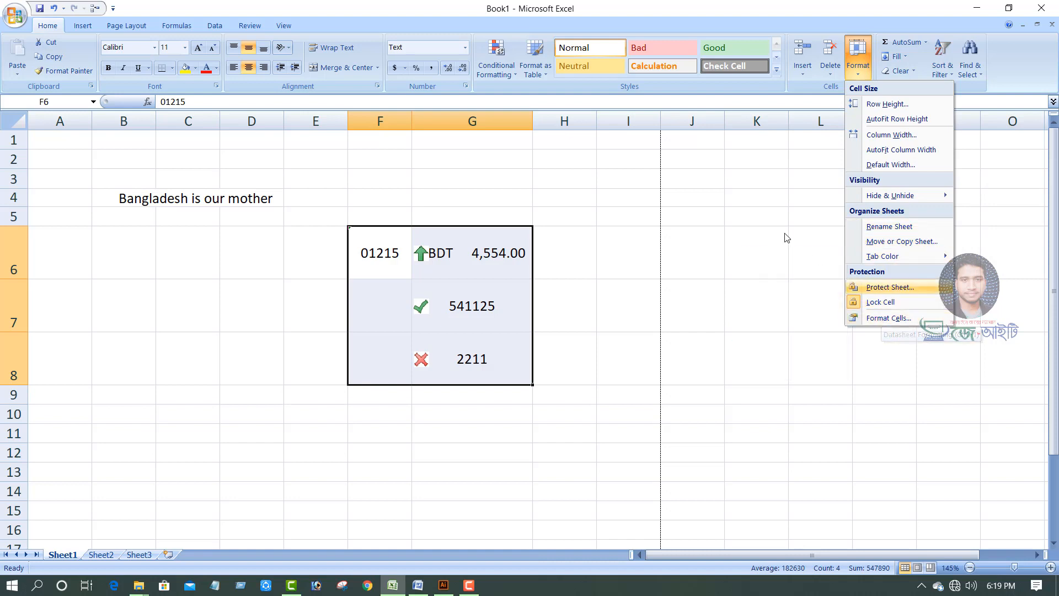
left_click(761, 212)
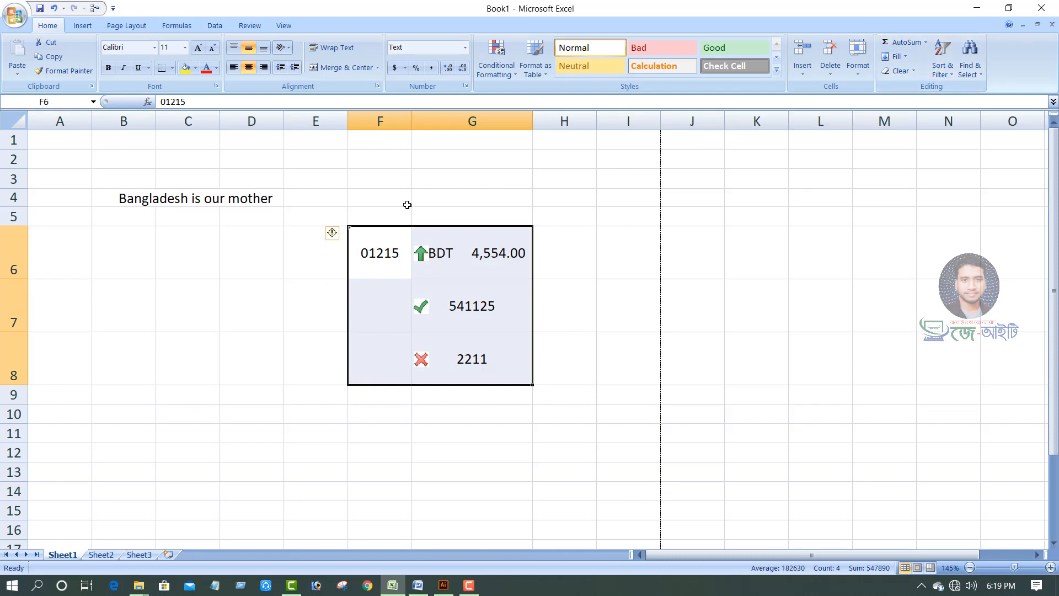
left_click_drag(362, 164, 581, 206)
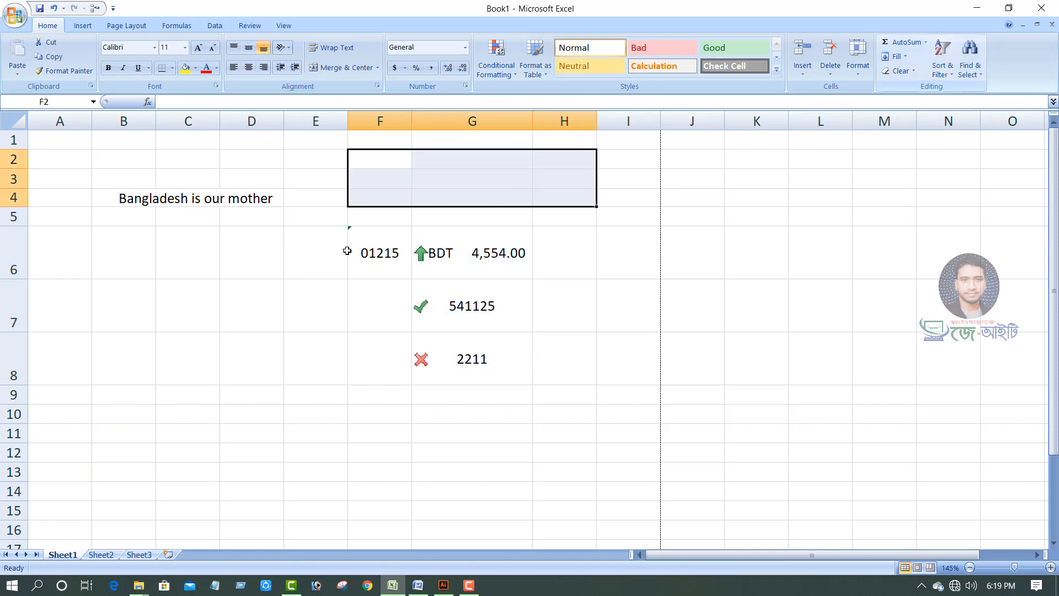
Enter 50, 60 and 10 in cells F2, G2 and H2, and narrow column G to about the width of its neighbours
left_click(374, 154)
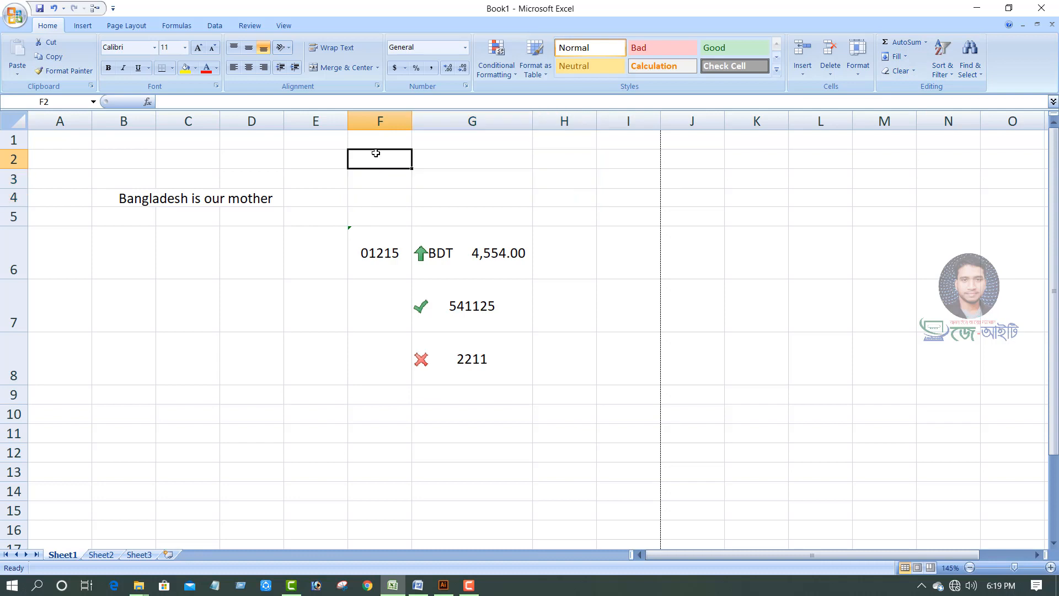
type("50")
key("Tab")
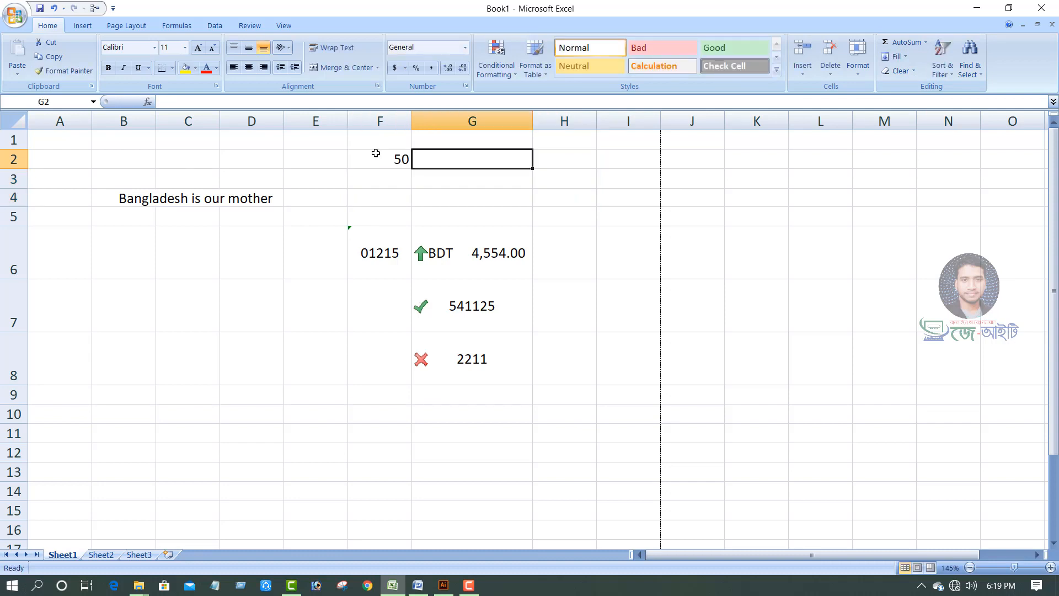
type("60")
key("Tab")
type("10")
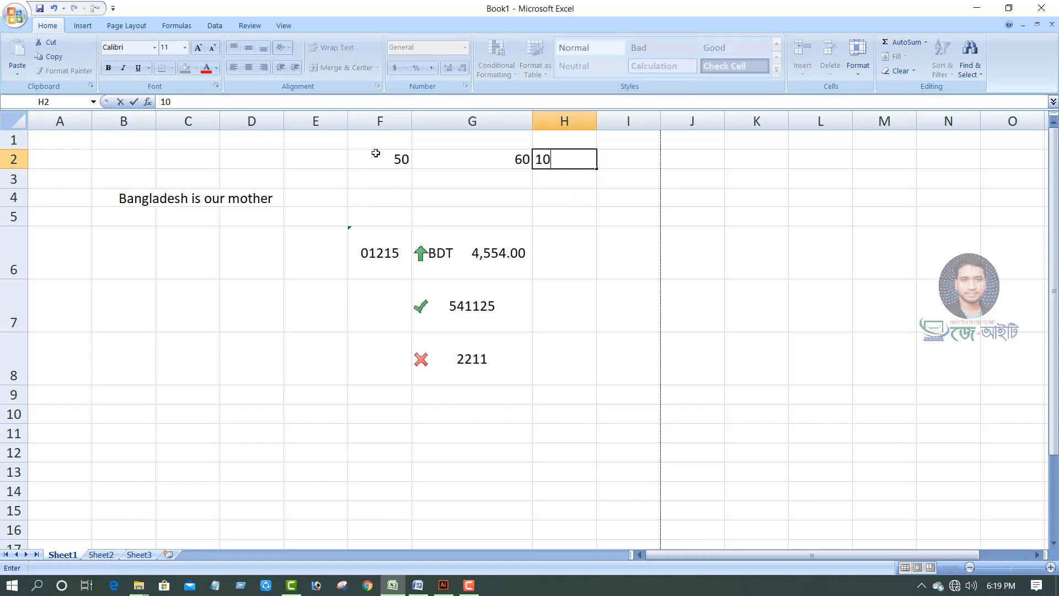
left_click(468, 218)
left_click_drag(533, 122, 476, 122)
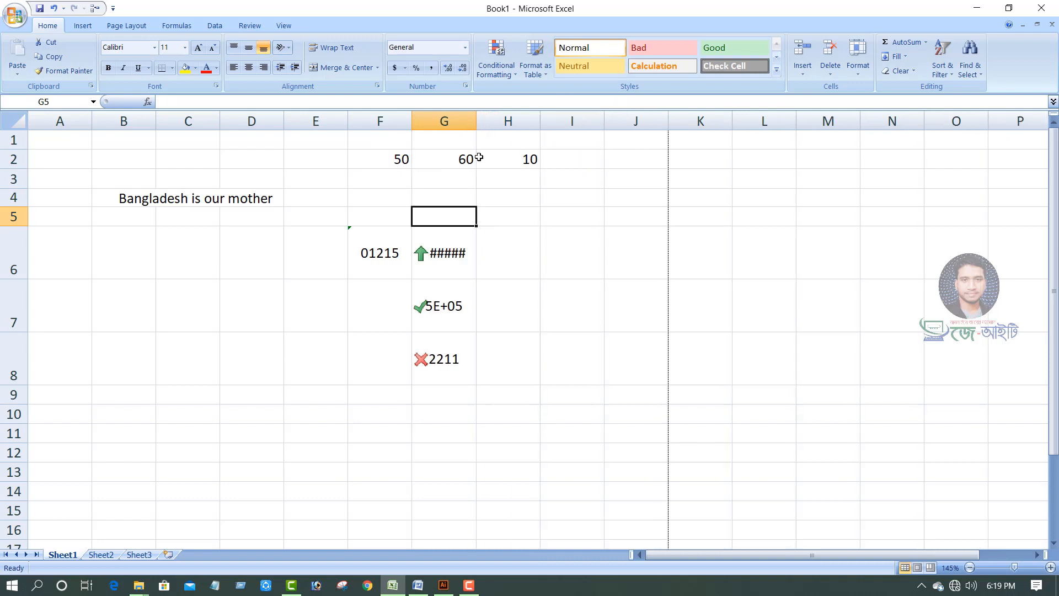
Use AutoSum to put the sum of cells F2:H2 in cell I2, and check its formula
left_click_drag(376, 162, 575, 156)
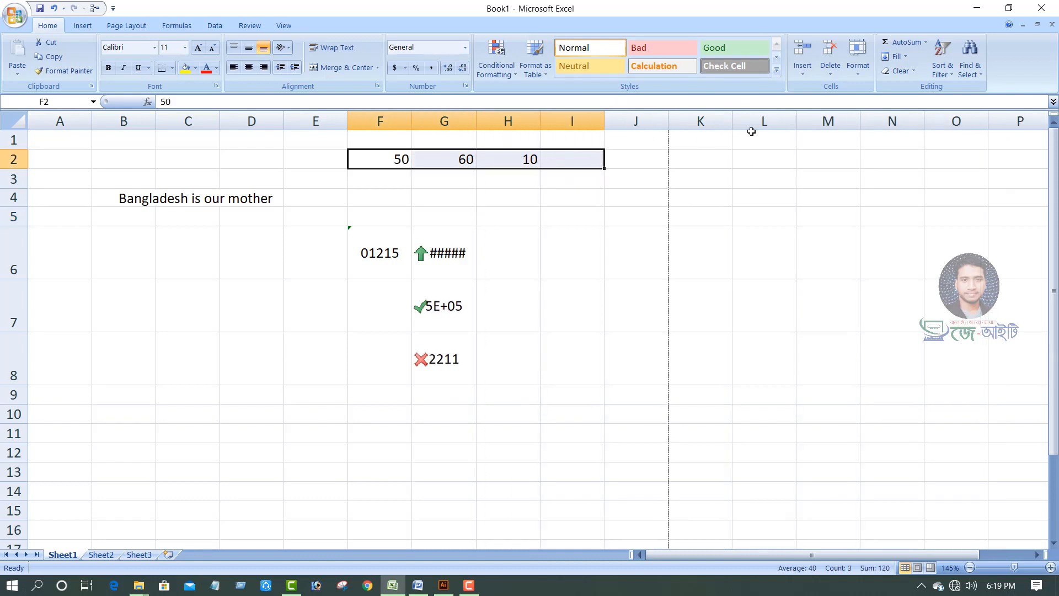
left_click(927, 43)
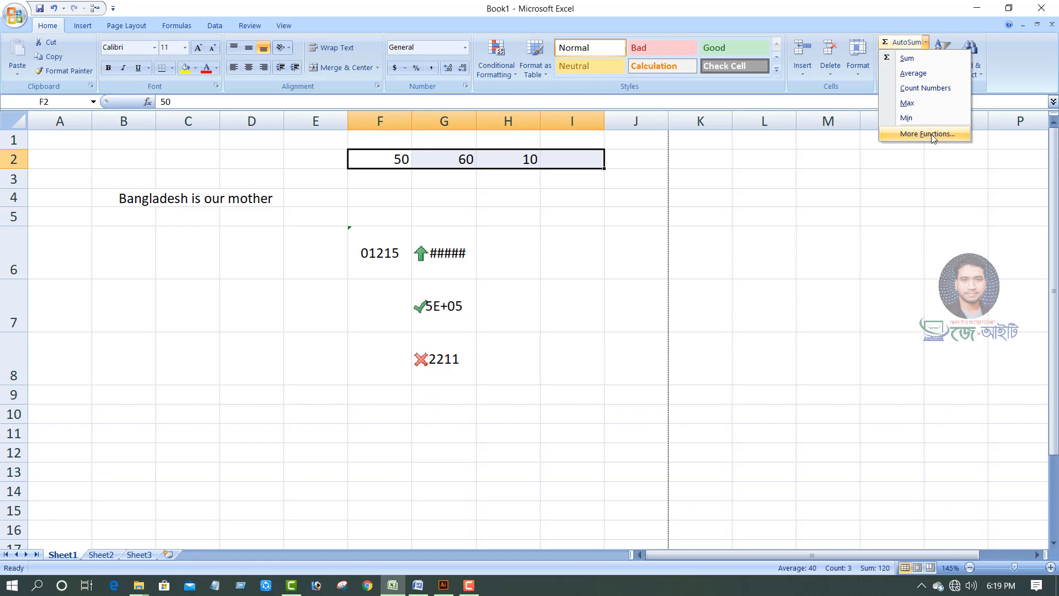
left_click(905, 60)
left_click(395, 161)
left_click_drag(395, 161, 533, 160)
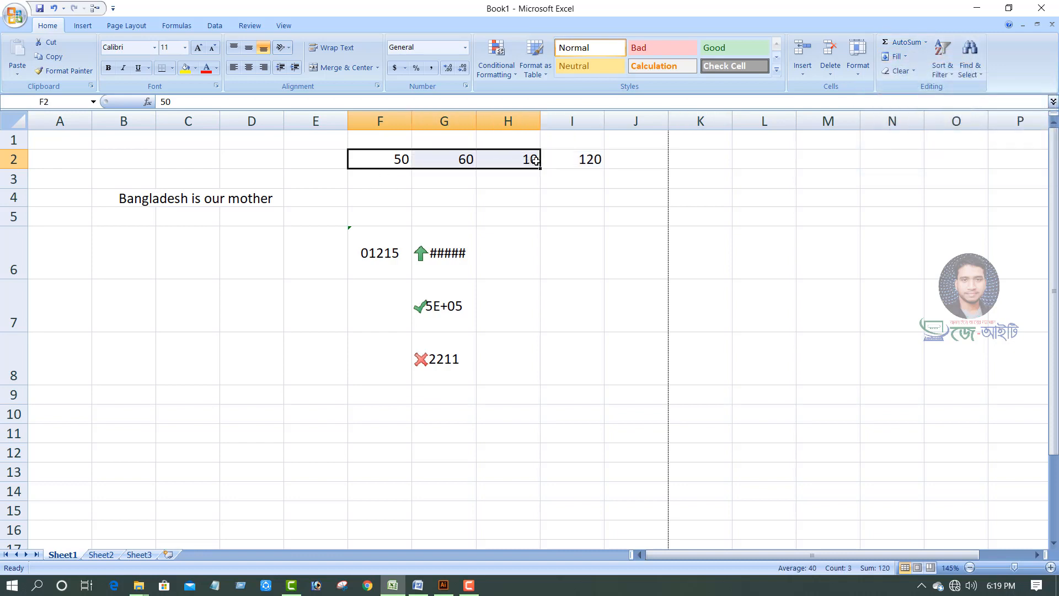
left_click(578, 158)
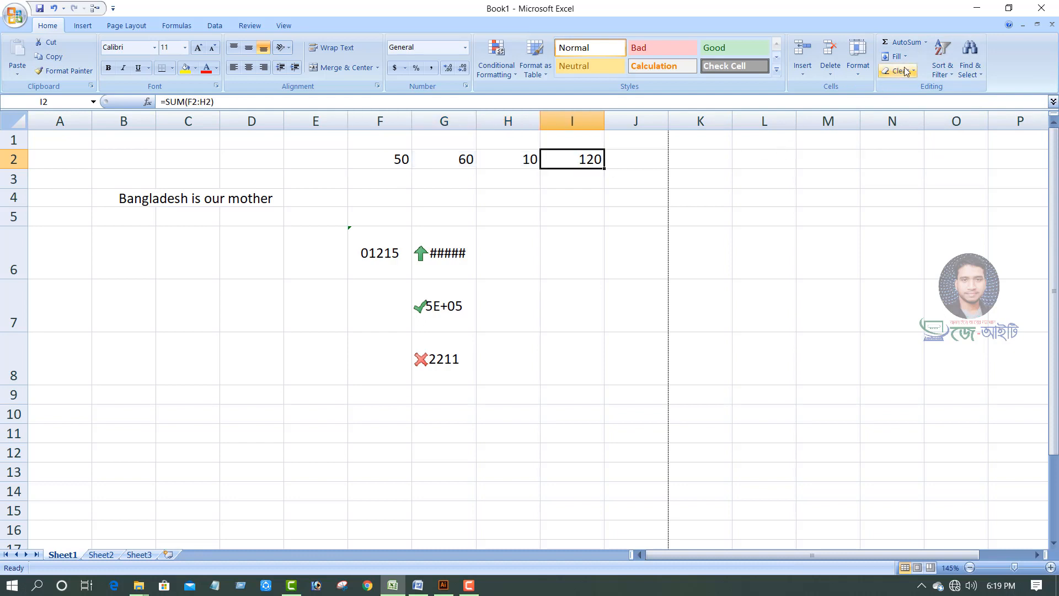
Delete the sum from cell I2
left_click_drag(386, 161, 509, 159)
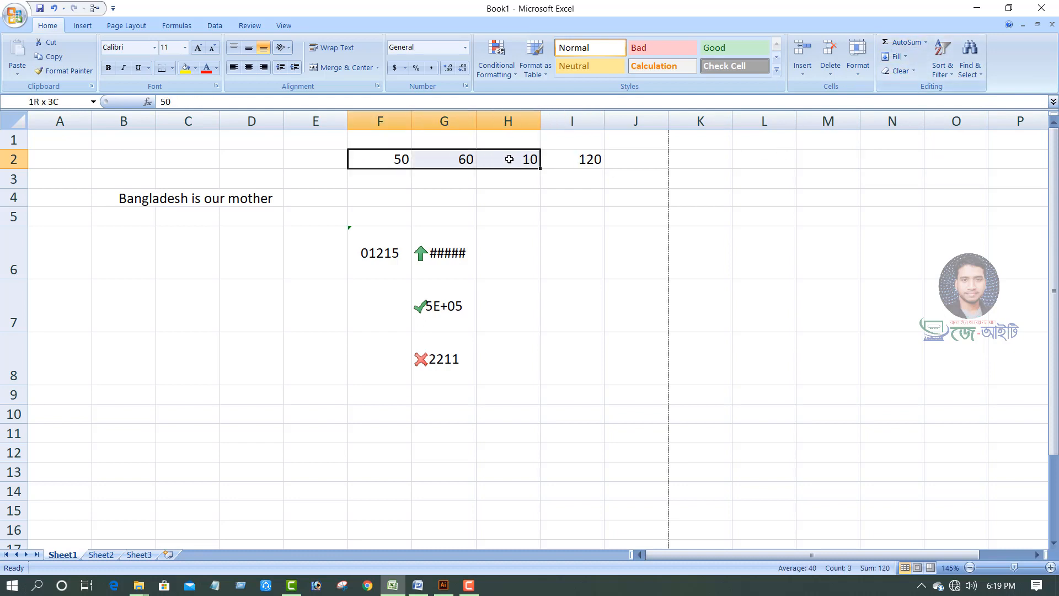
left_click(926, 43)
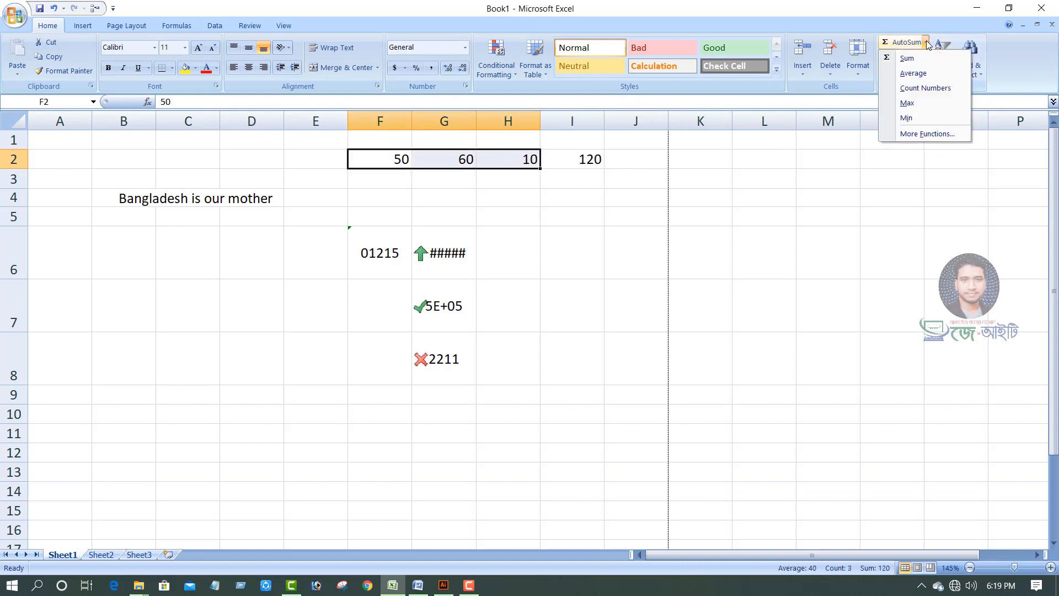
left_click(365, 157)
left_click(573, 155)
key("Delete")
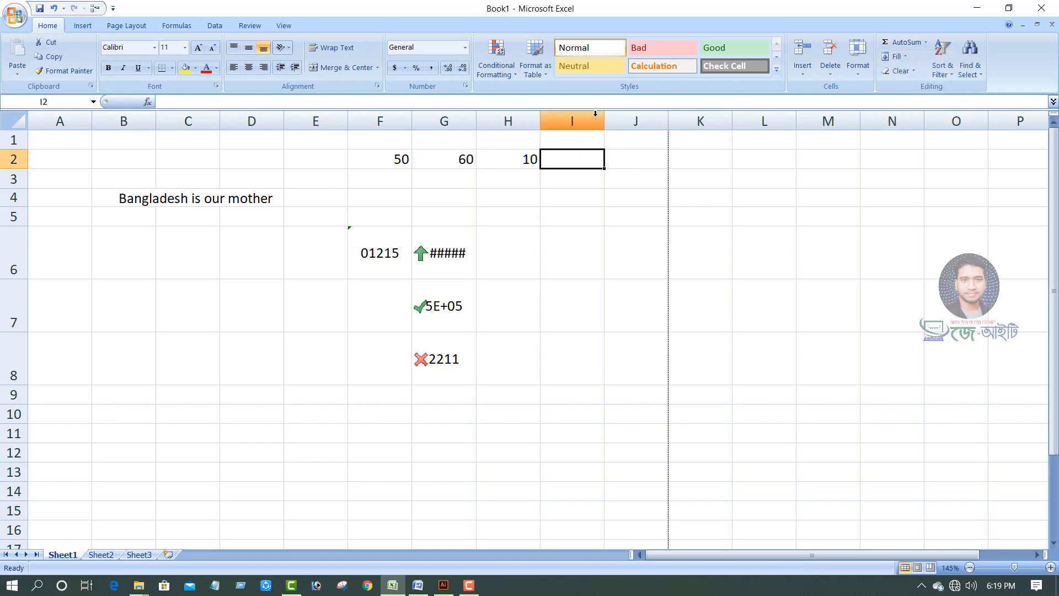
Insert the average of cells F2:H2 in cell I2, and clear the cell after checking its formula
left_click_drag(576, 207, 508, 199)
left_click_drag(392, 162, 577, 165)
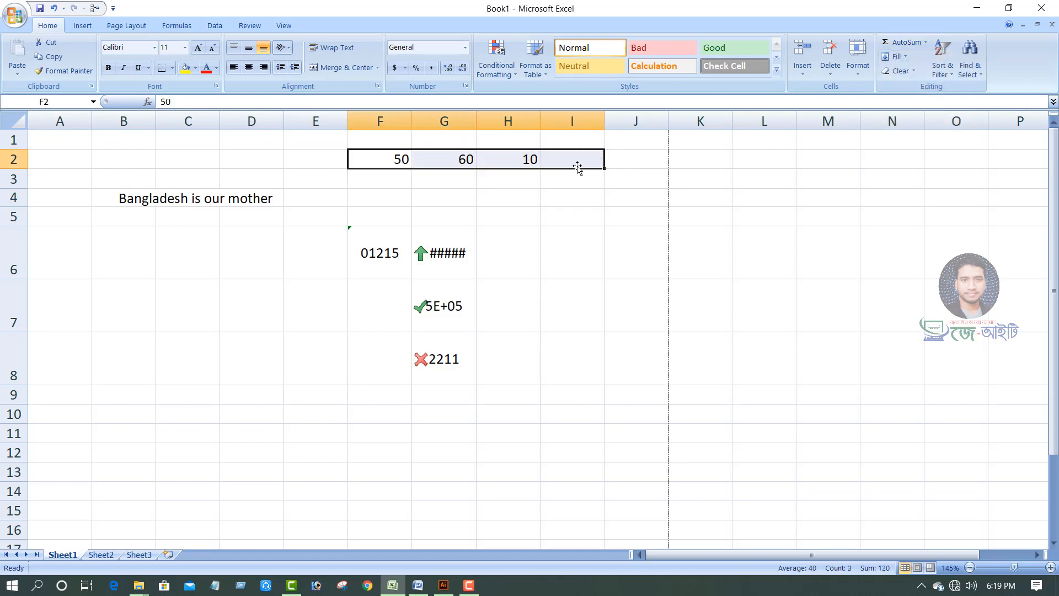
left_click(926, 43)
left_click(897, 70)
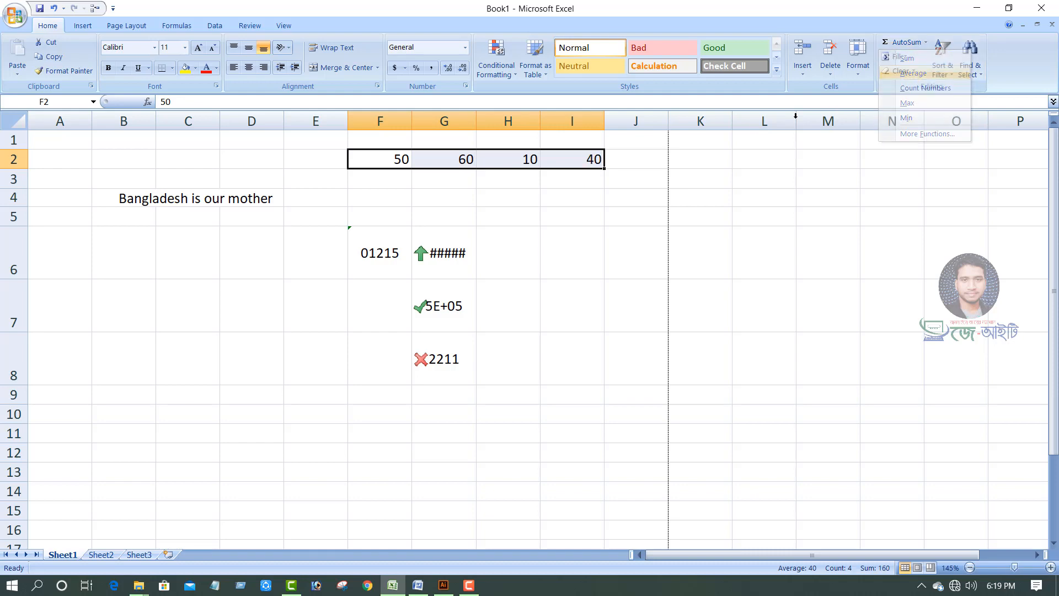
left_click(558, 224)
left_click_drag(384, 157, 539, 160)
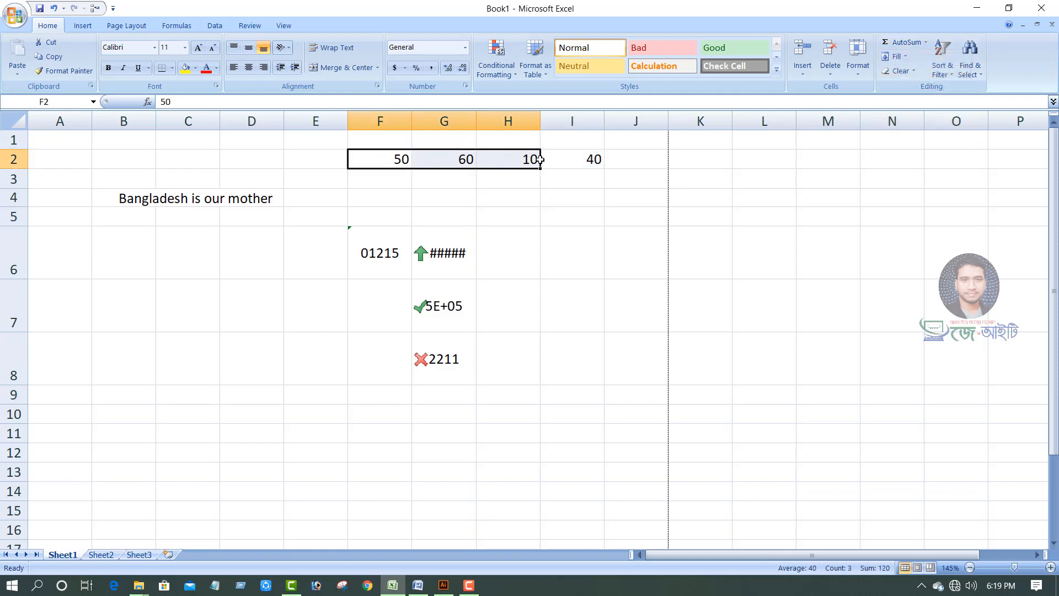
left_click(585, 159)
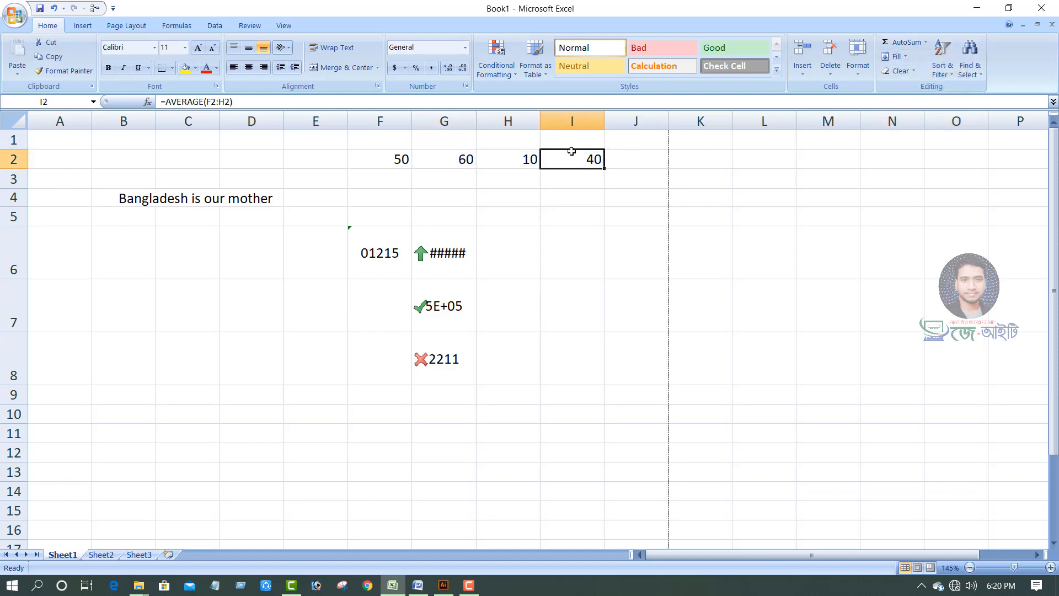
key("Delete")
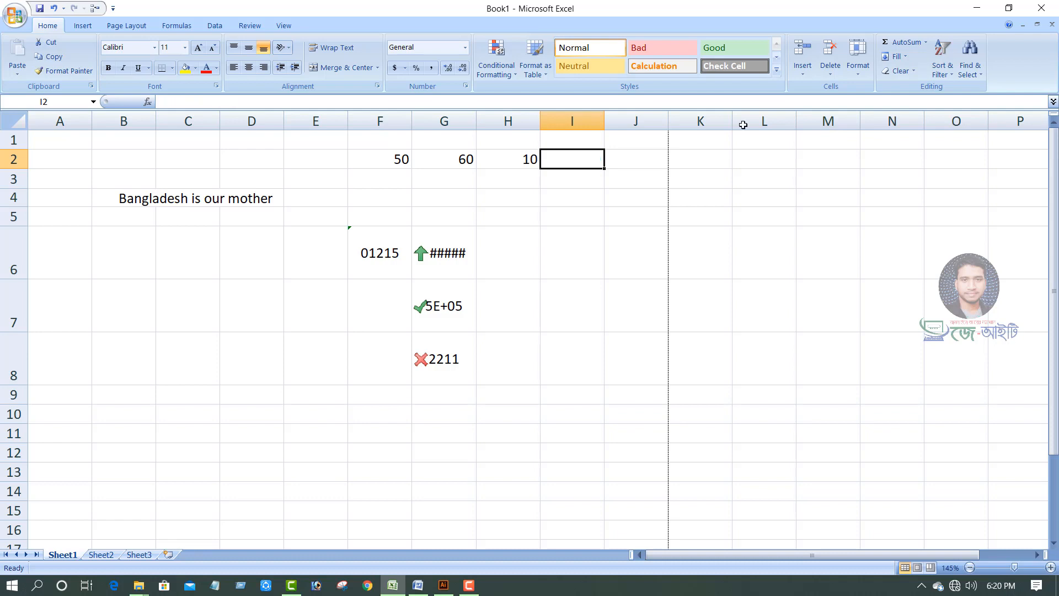
Insert the Count Numbers result for cells F2:H2 in cell I2, and clear the cell again
left_click(926, 43)
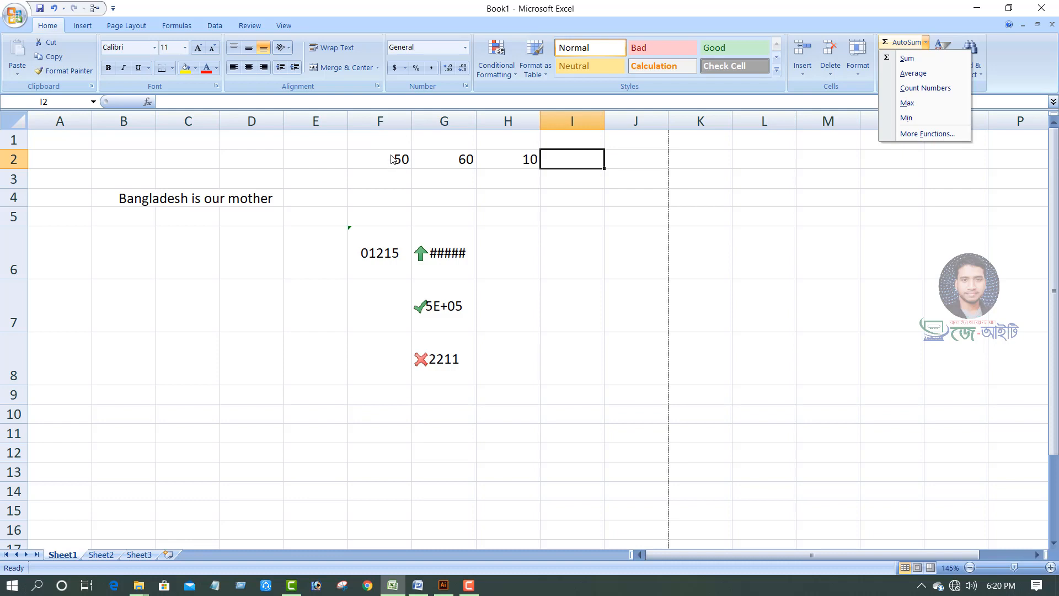
left_click(525, 158)
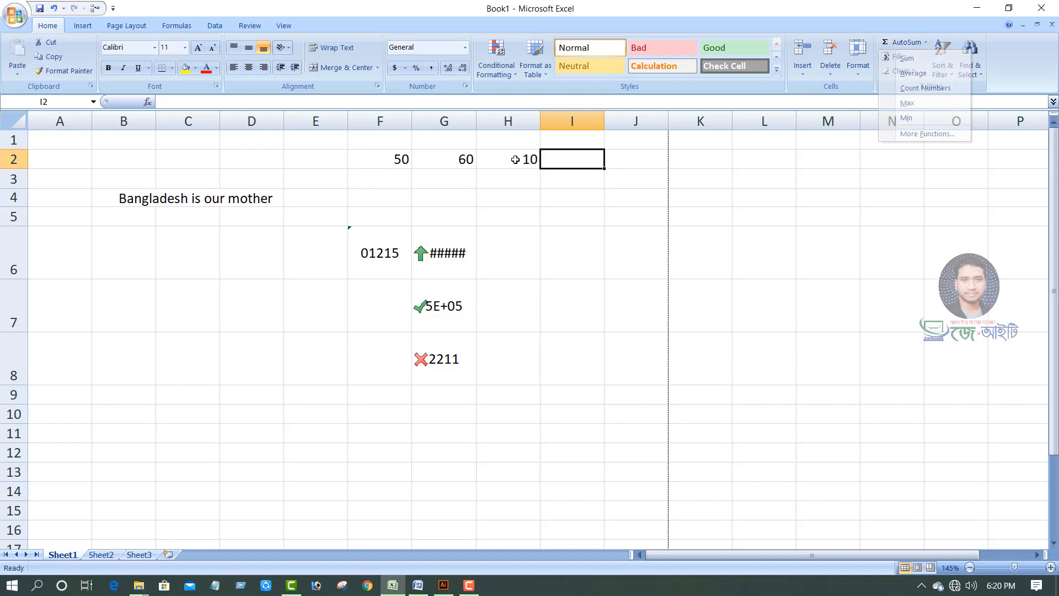
left_click_drag(362, 156, 609, 155)
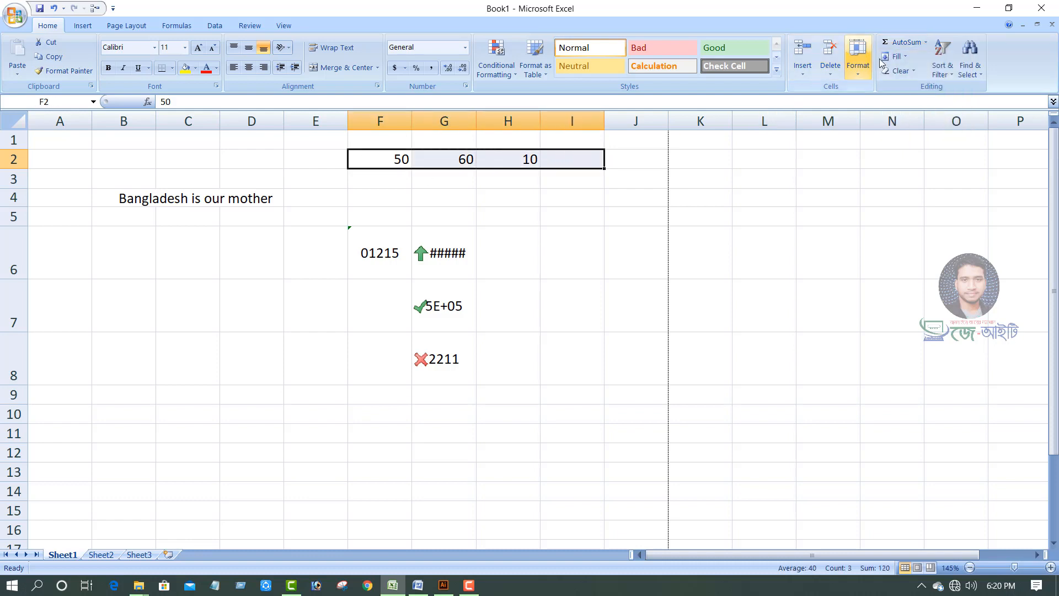
left_click(925, 42)
left_click(915, 91)
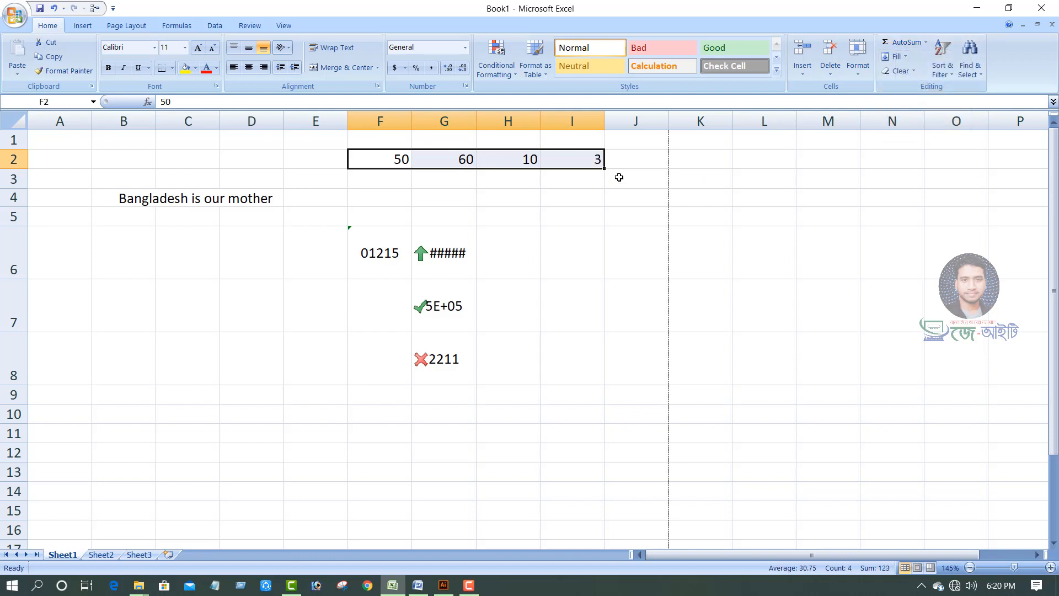
left_click(589, 174)
left_click(589, 158)
key("Delete")
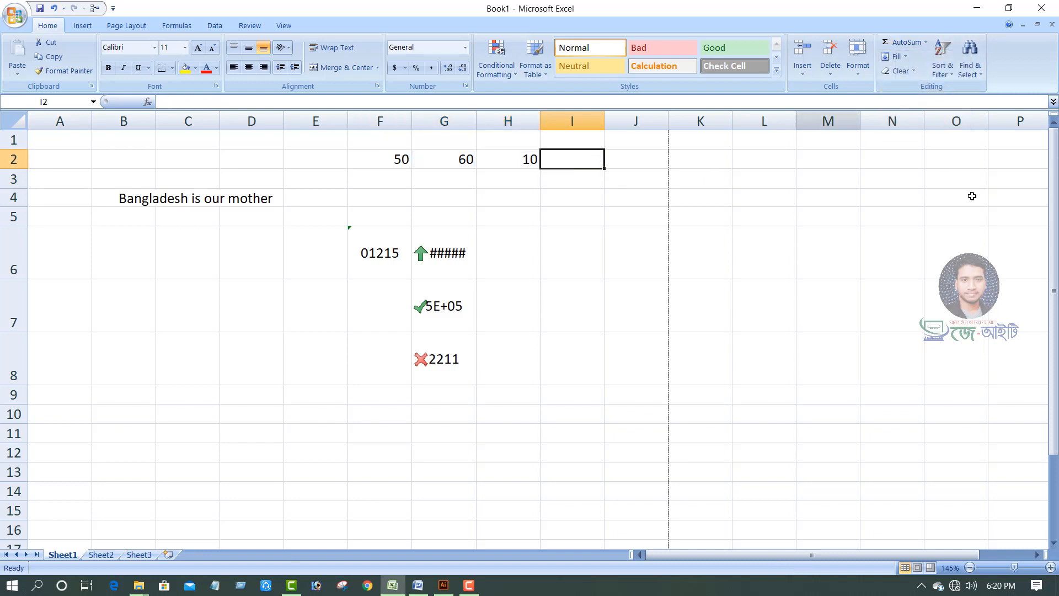
left_click(904, 57)
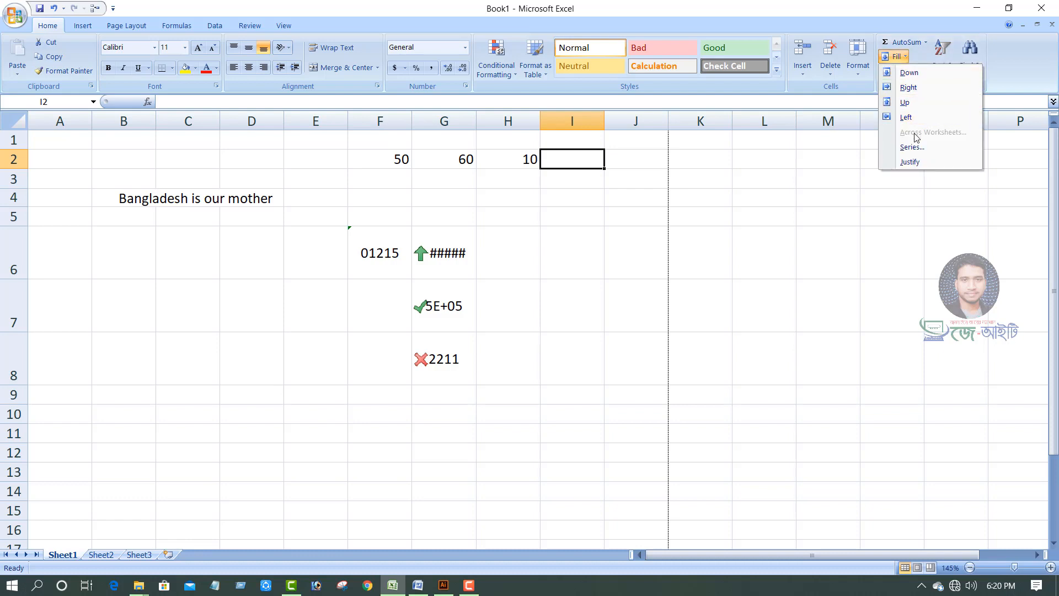
left_click_drag(376, 177, 610, 182)
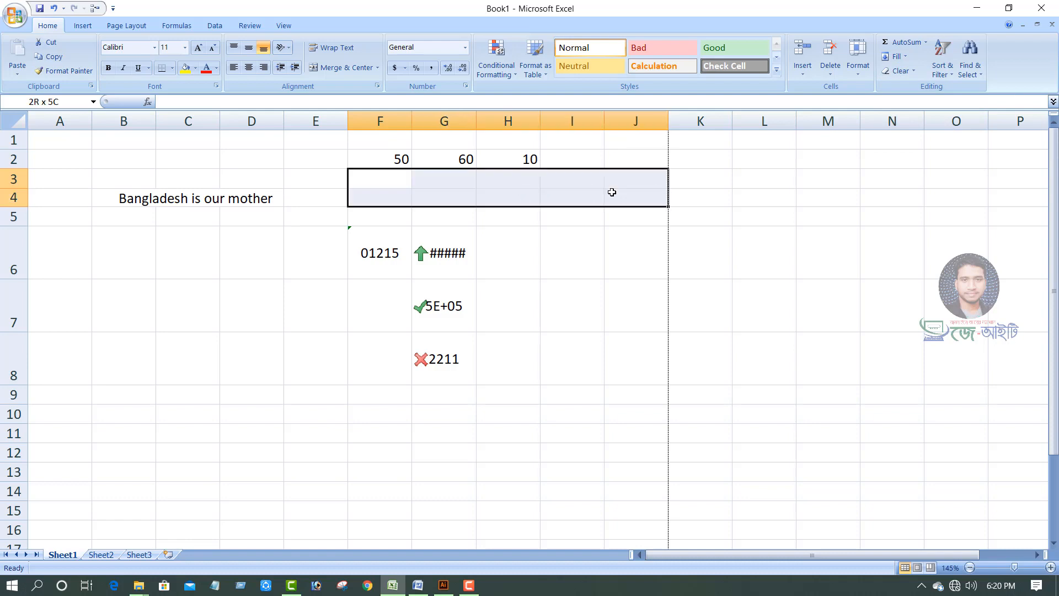
left_click(914, 75)
left_click(485, 210)
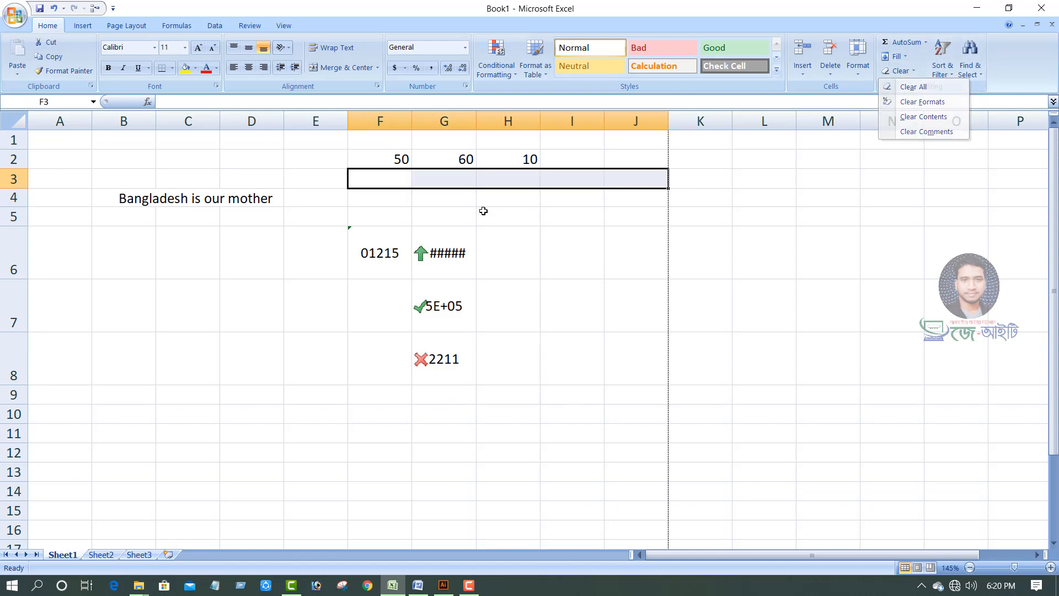
Clear both the contents and the formatting of cell G6 with Clear All
left_click(366, 252)
left_click(424, 251)
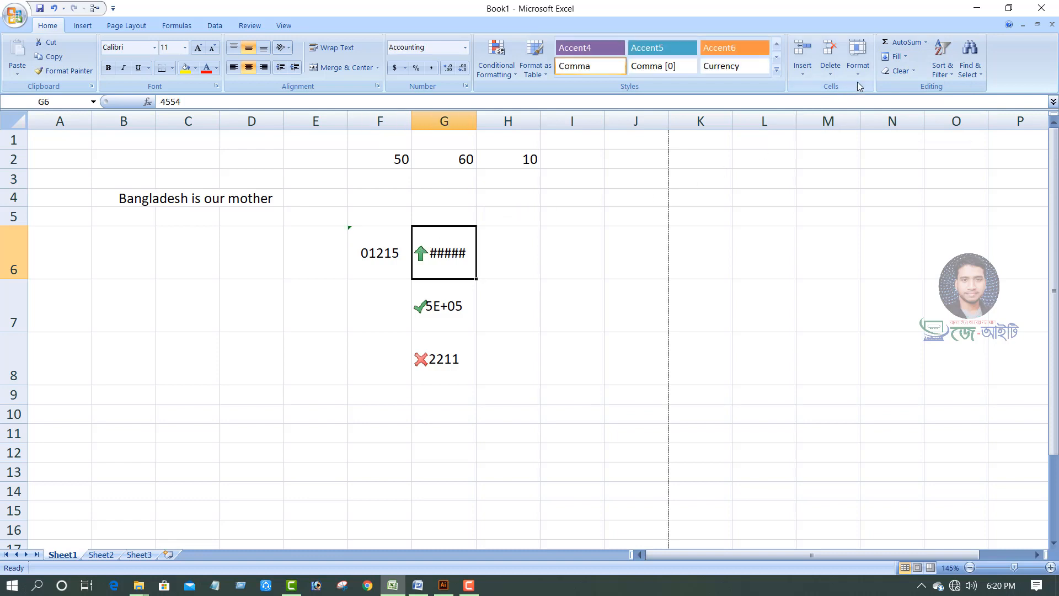
left_click(899, 70)
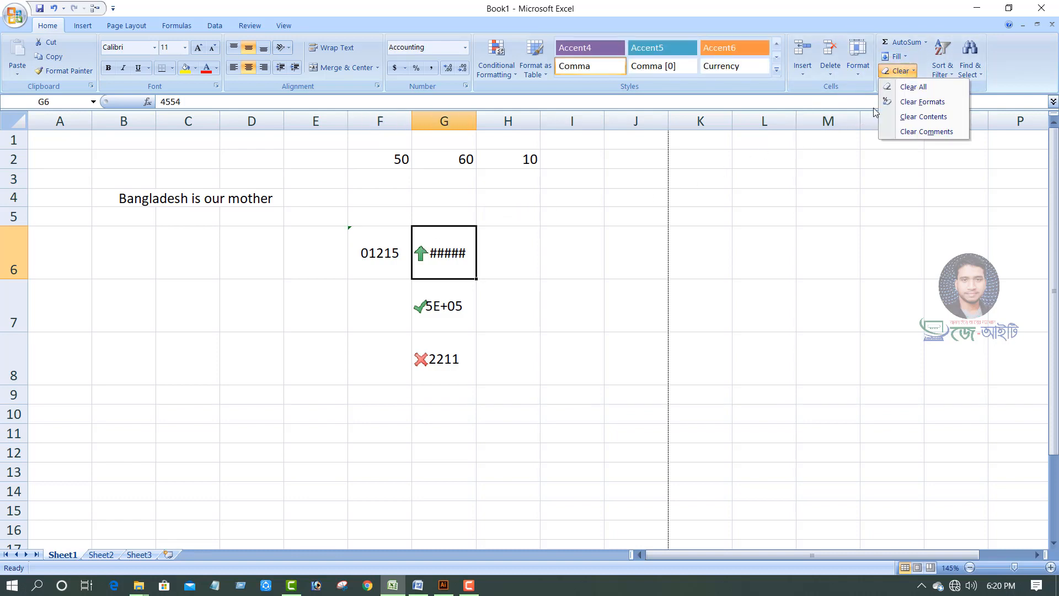
left_click(910, 86)
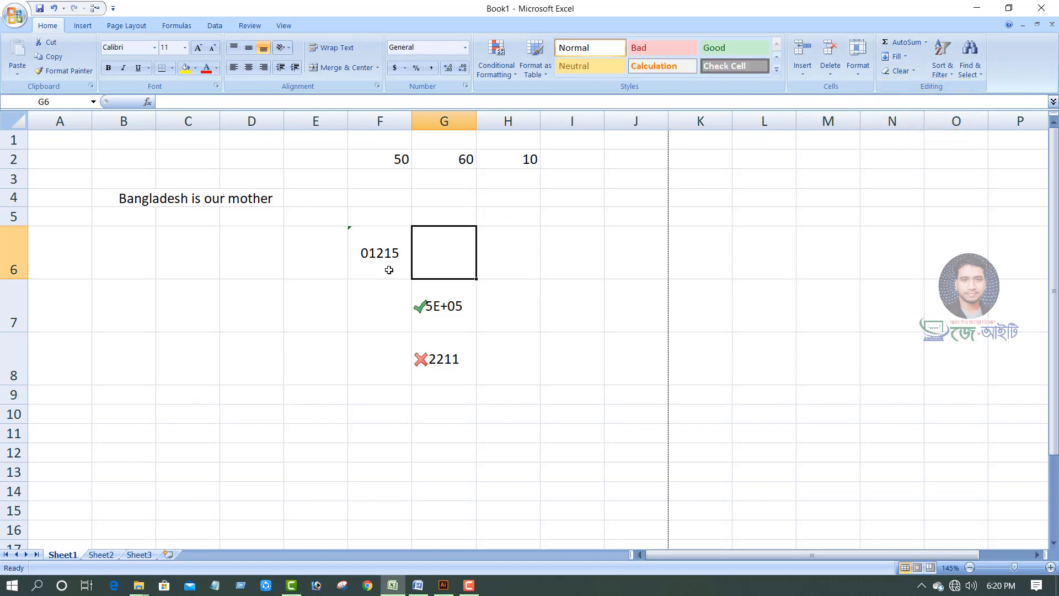
left_click(496, 295)
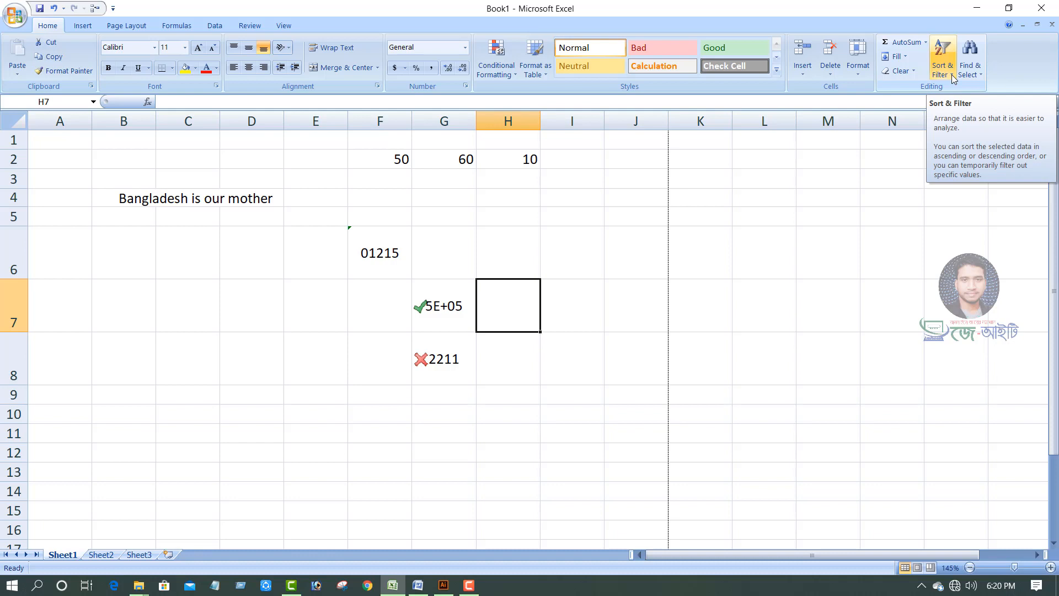
scroll(215, 305, "down", 2)
scroll(91, 348, "up", 1)
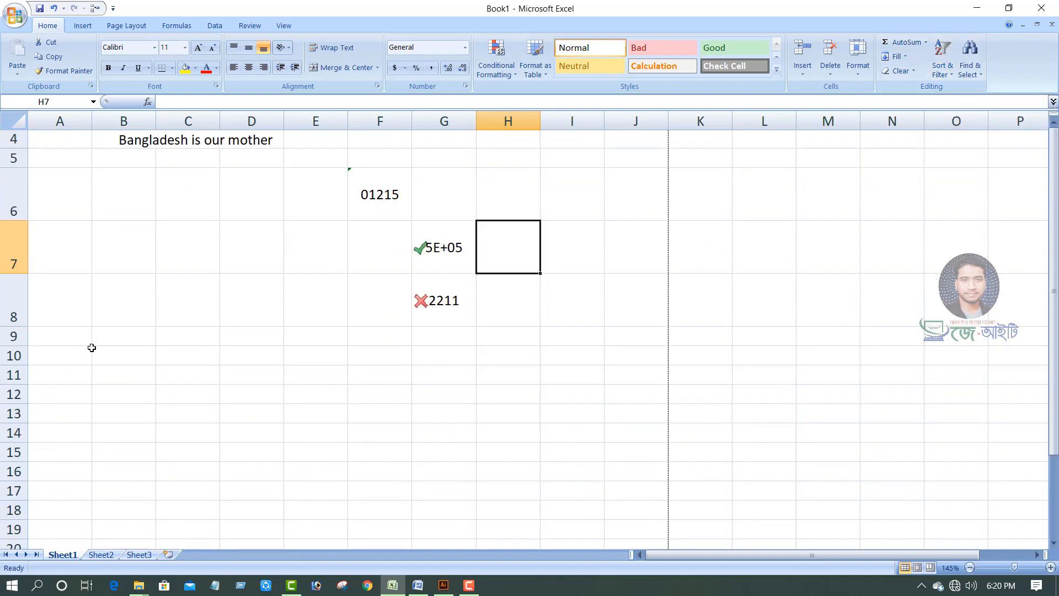
scroll(91, 347, "down", 1)
left_click_drag(50, 262, 588, 478)
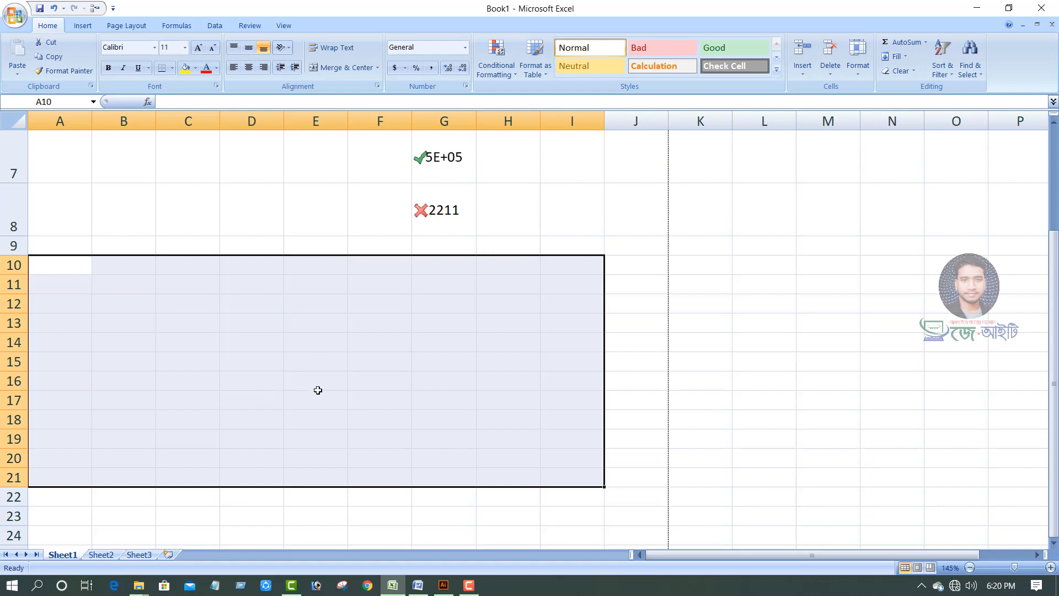
left_click(329, 264)
left_click_drag(330, 279, 341, 373)
left_click_drag(392, 267, 404, 346)
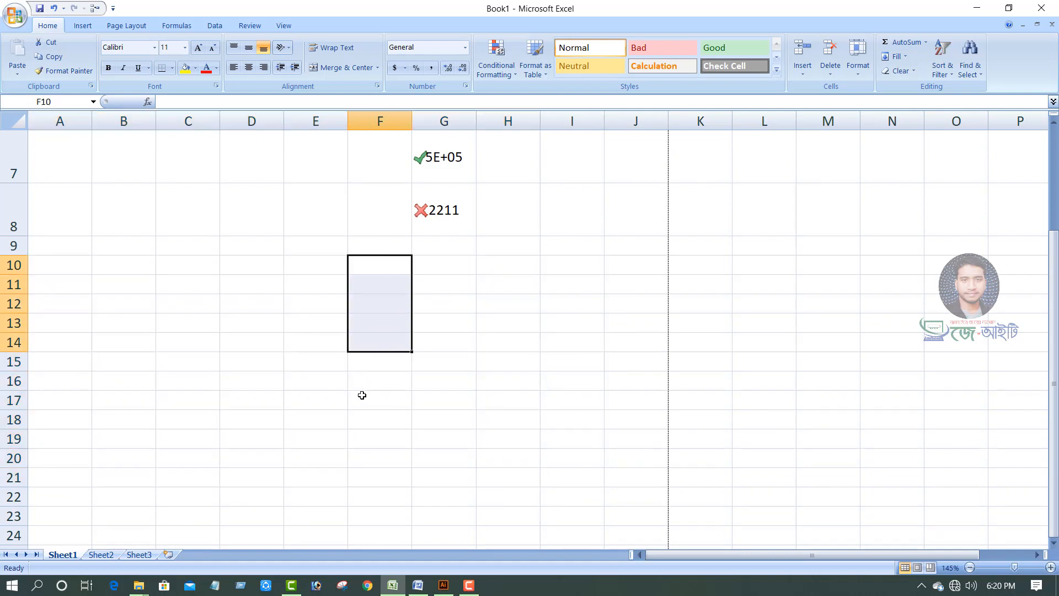
left_click_drag(373, 386, 382, 459)
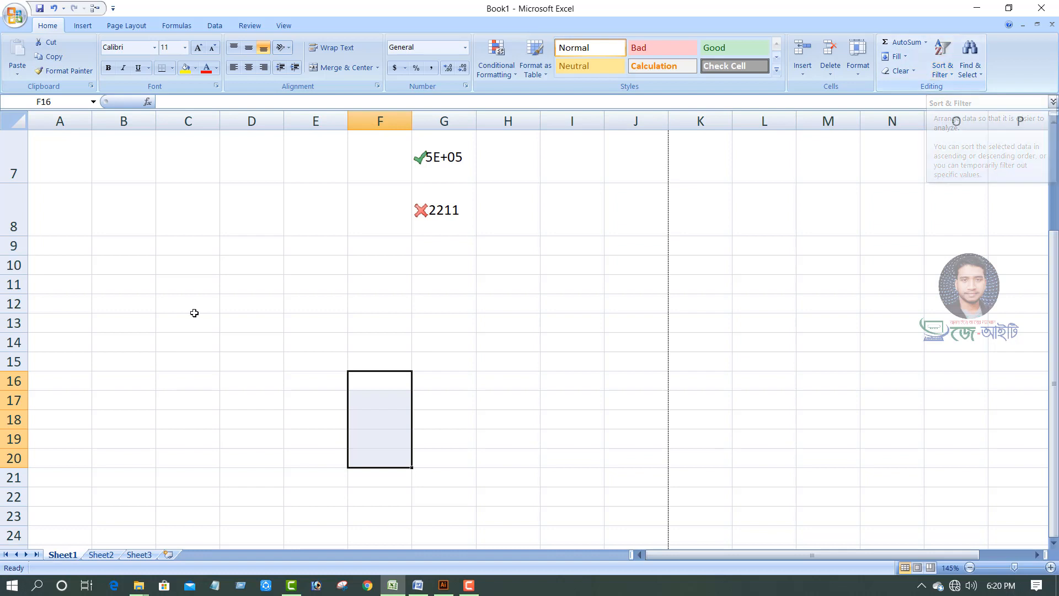
left_click(192, 282)
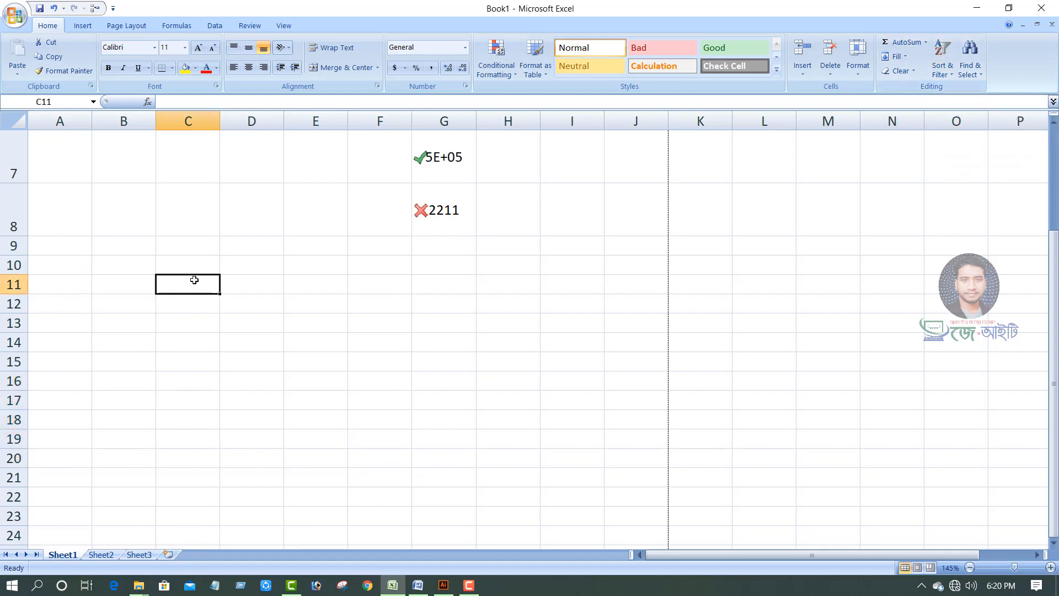
Examine the Sort & Filter, Find & Select and Insert commands with an empty cell range below the data selected
left_click_drag(177, 275, 501, 419)
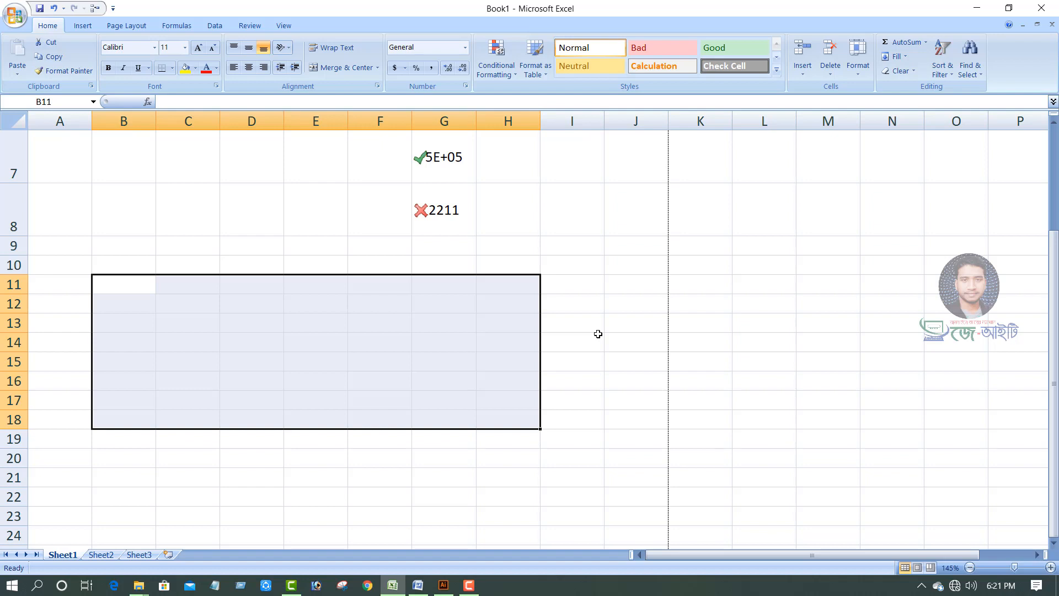
left_click(947, 70)
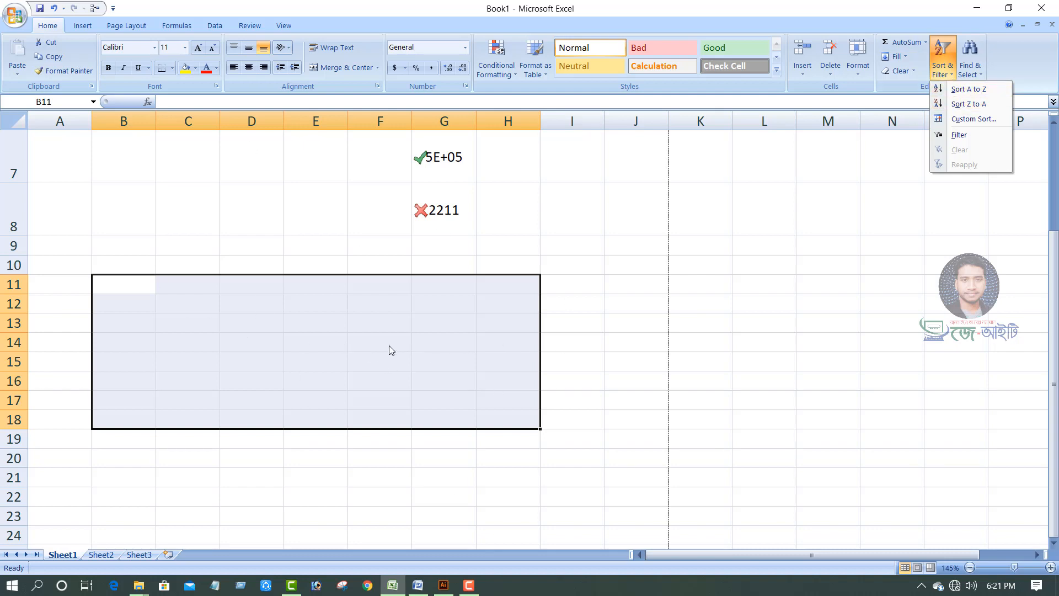
left_click(104, 283)
left_click_drag(104, 284, 529, 408)
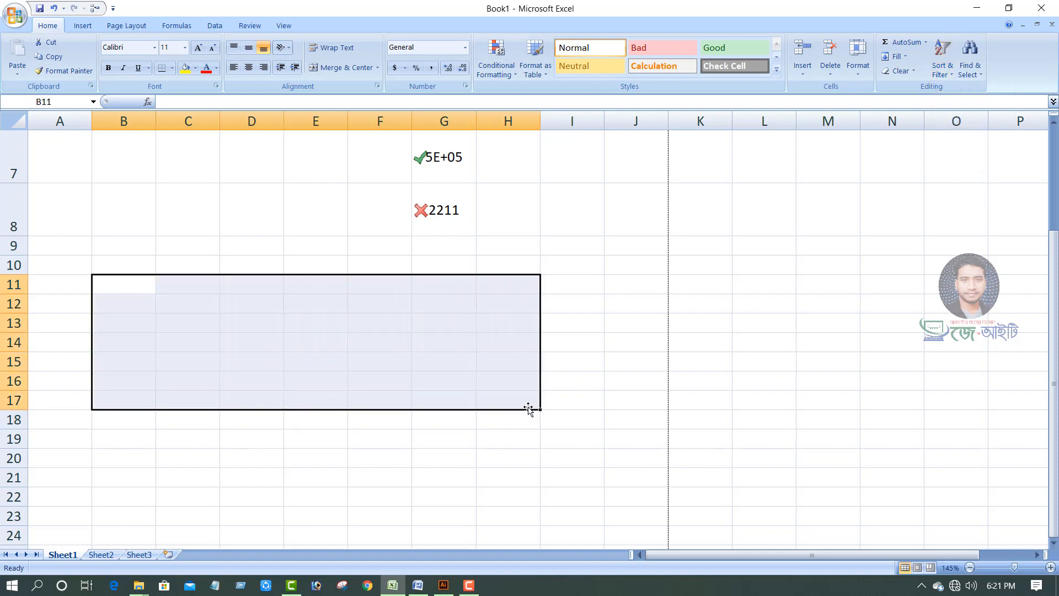
left_click(978, 76)
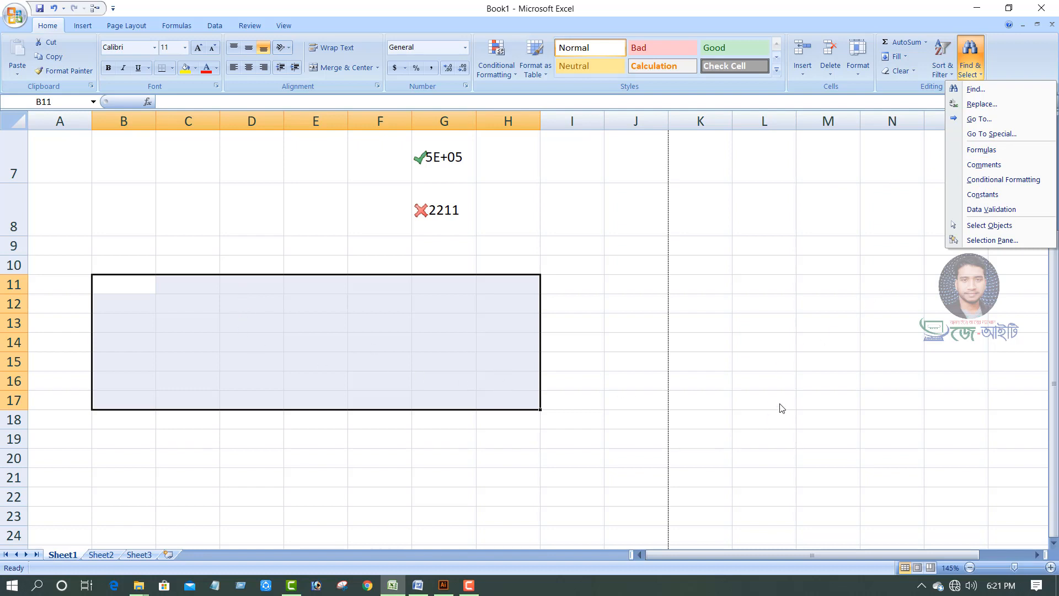
key("F9")
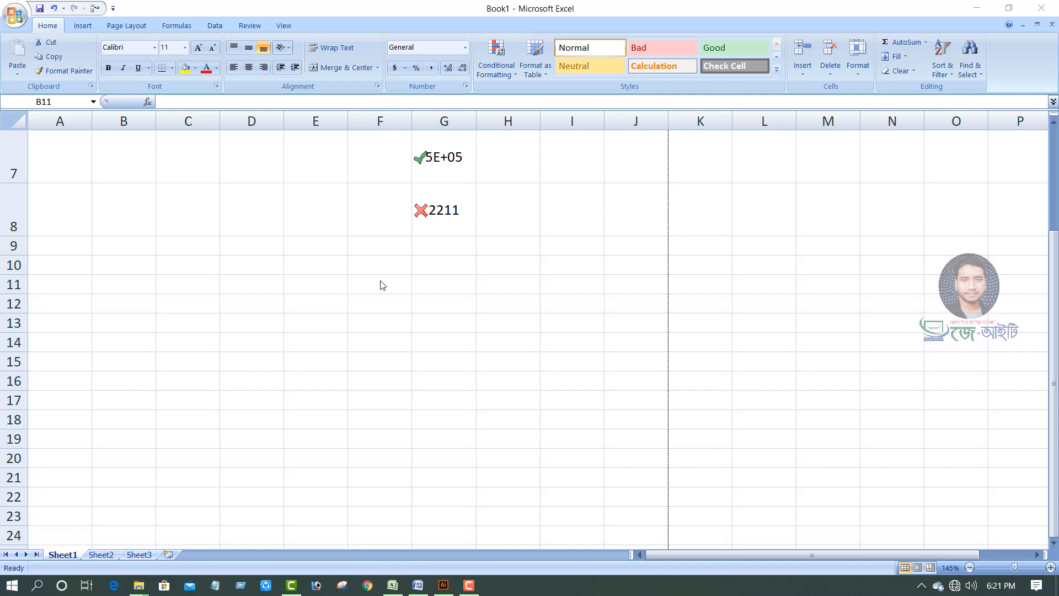
left_click(79, 27)
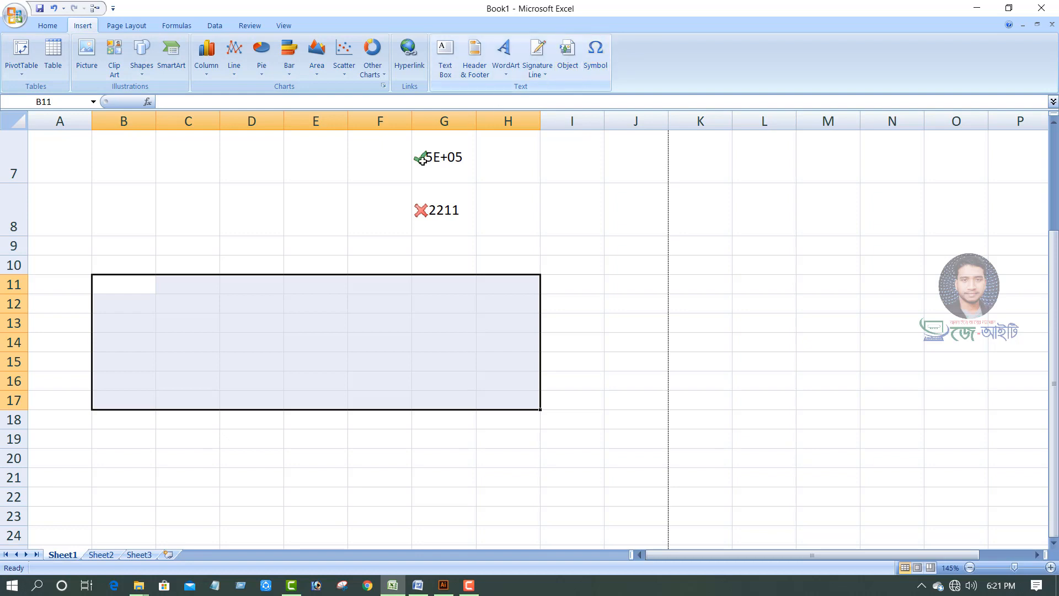
Reduce rows 6, 7 and 8 to about the height of their neighbours, and widen column G until its numbers show in full
left_click(313, 226)
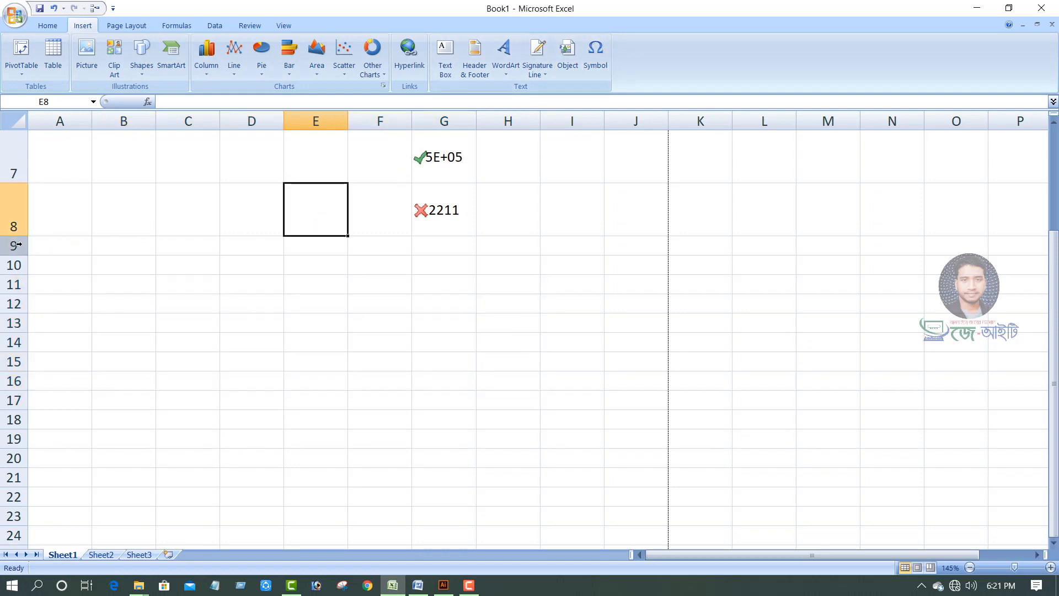
left_click_drag(25, 236, 30, 204)
scroll(88, 239, "up", 1)
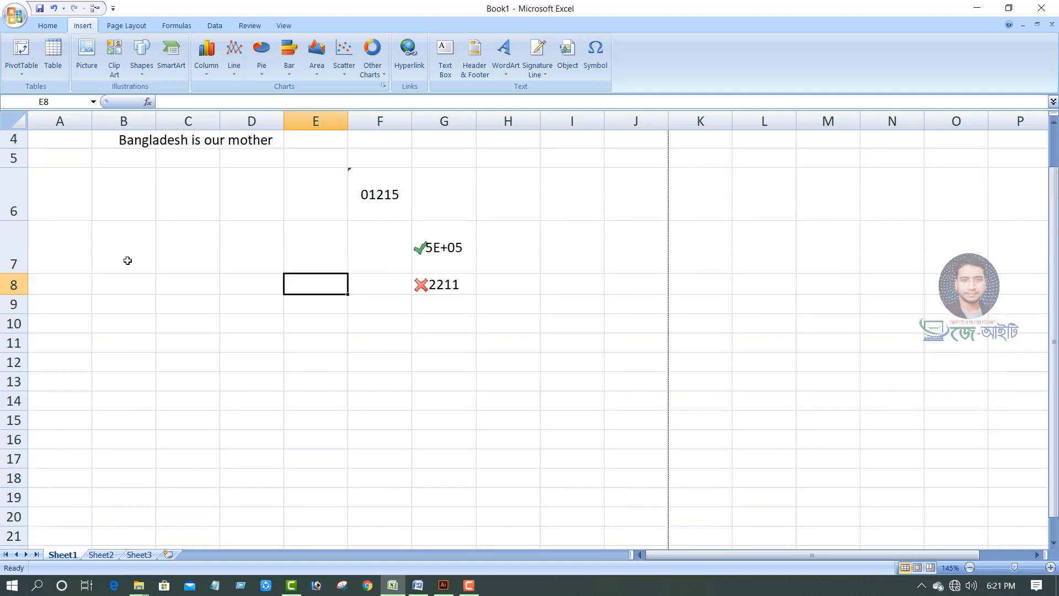
left_click_drag(24, 222, 24, 183)
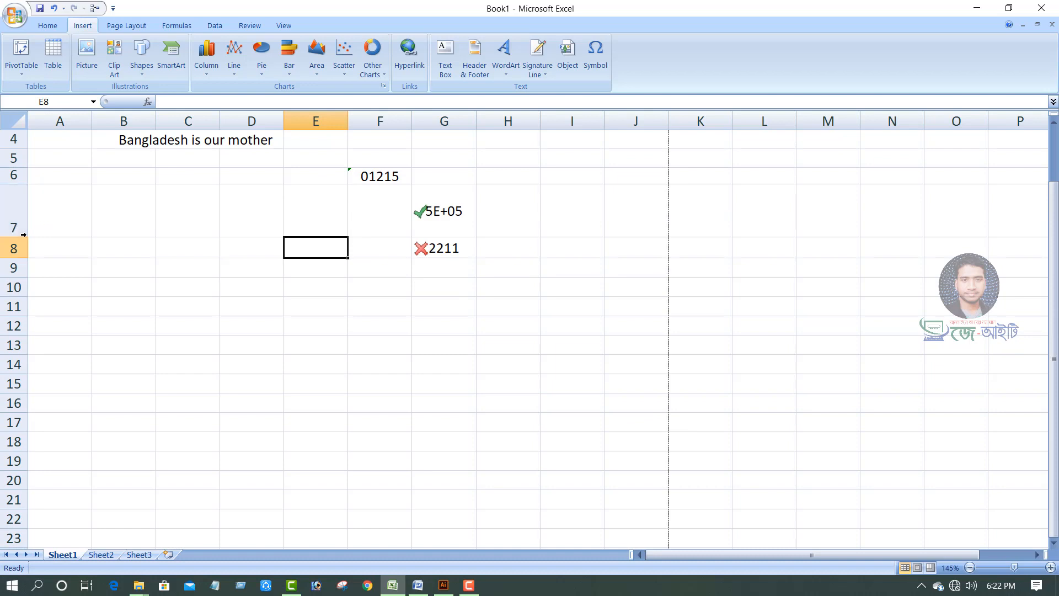
left_click_drag(26, 237, 32, 206)
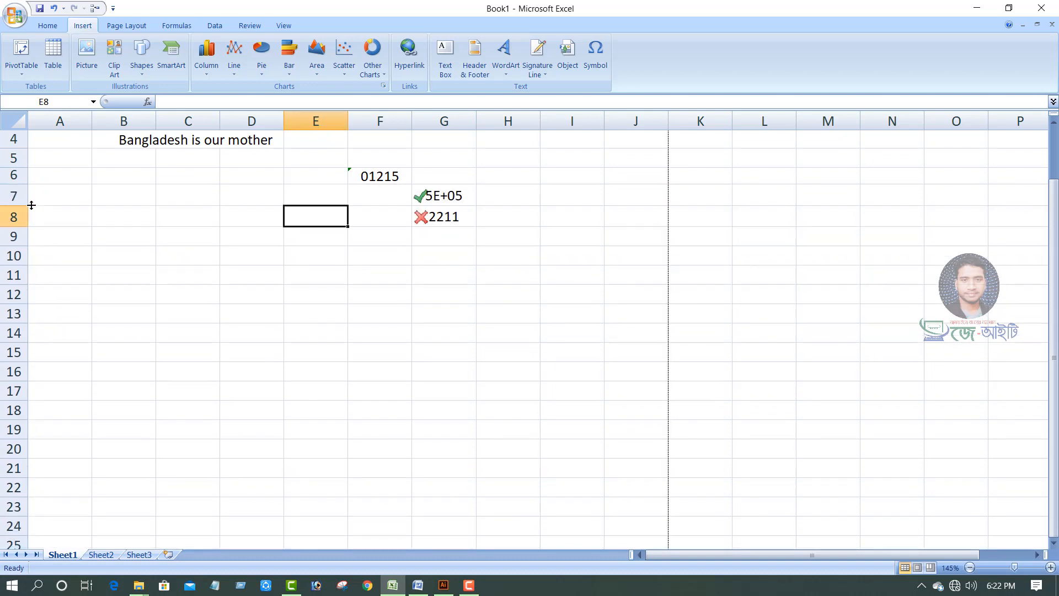
left_click_drag(473, 121, 496, 121)
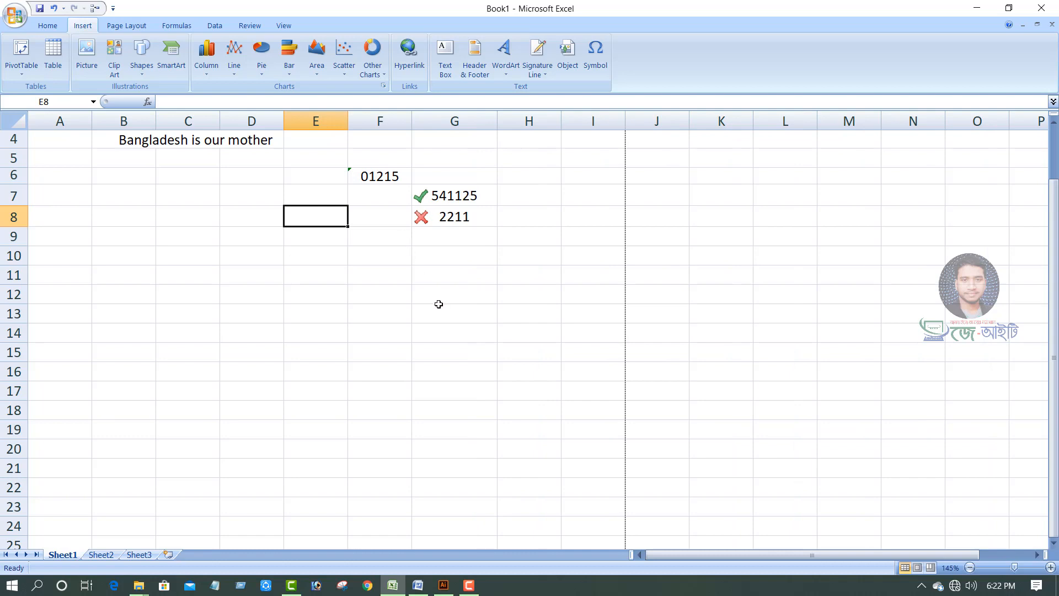